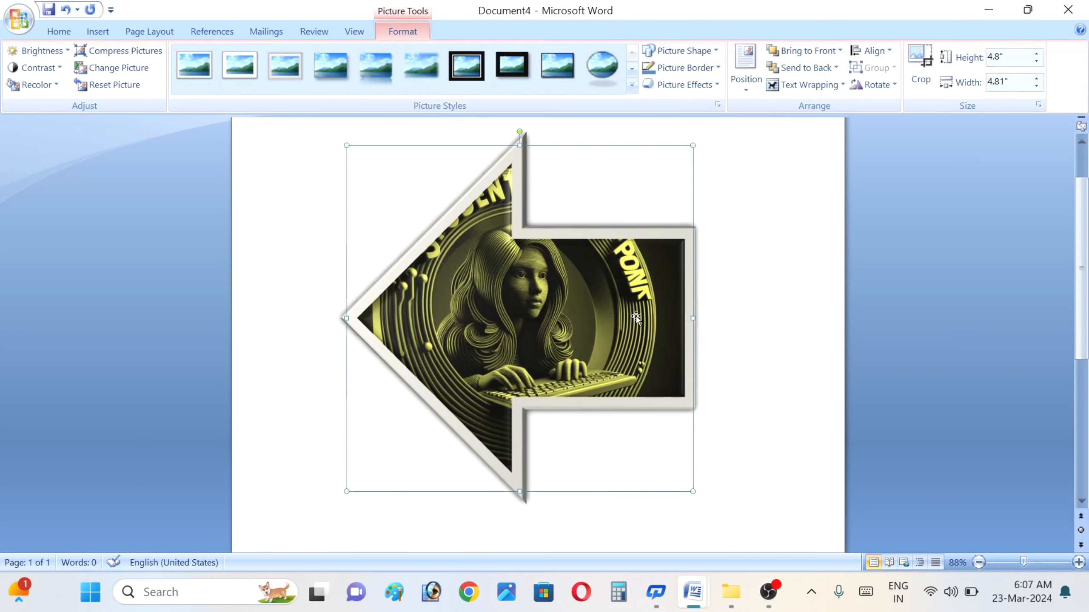
Change the arrow-shaped picture to the wavy Punched Tape flowchart shape.
left_click(691, 52)
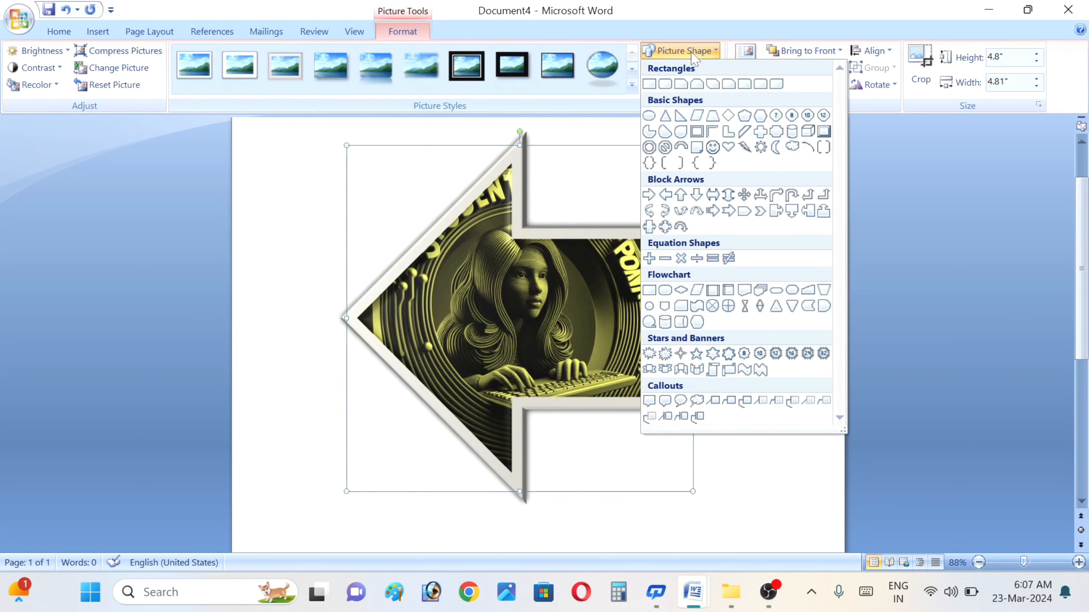
left_click(699, 306)
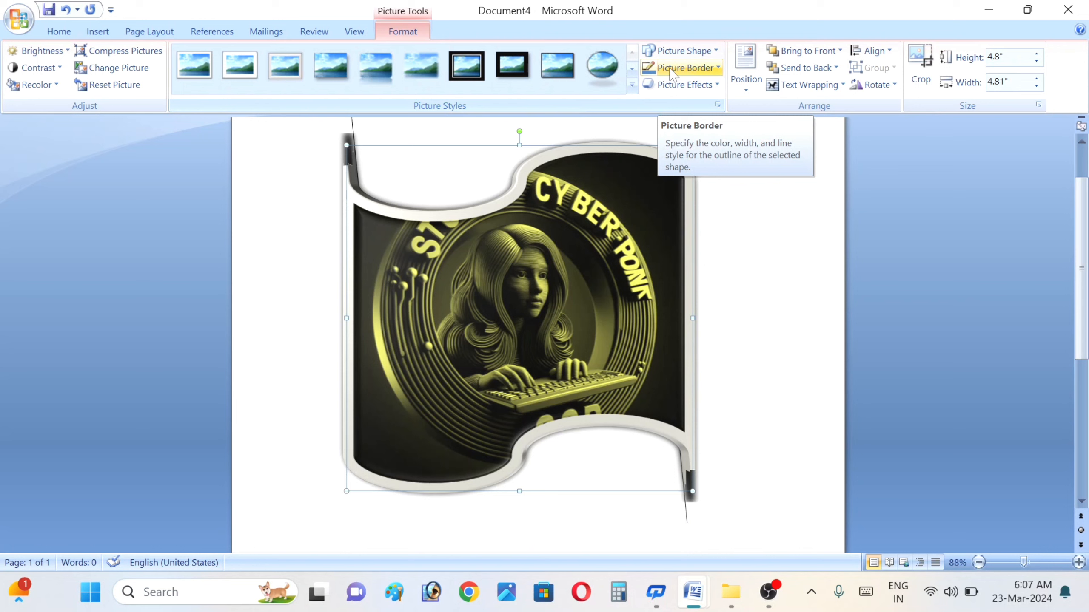
Recolor the picture's border dark green and bright red, and remove its outline.
left_click(672, 71)
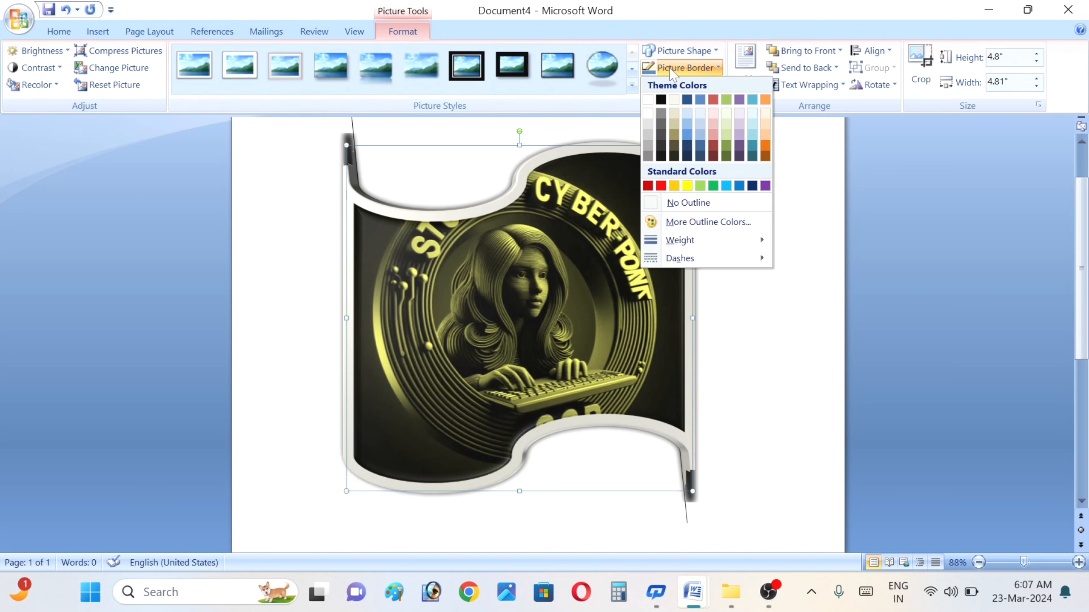
left_click(727, 155)
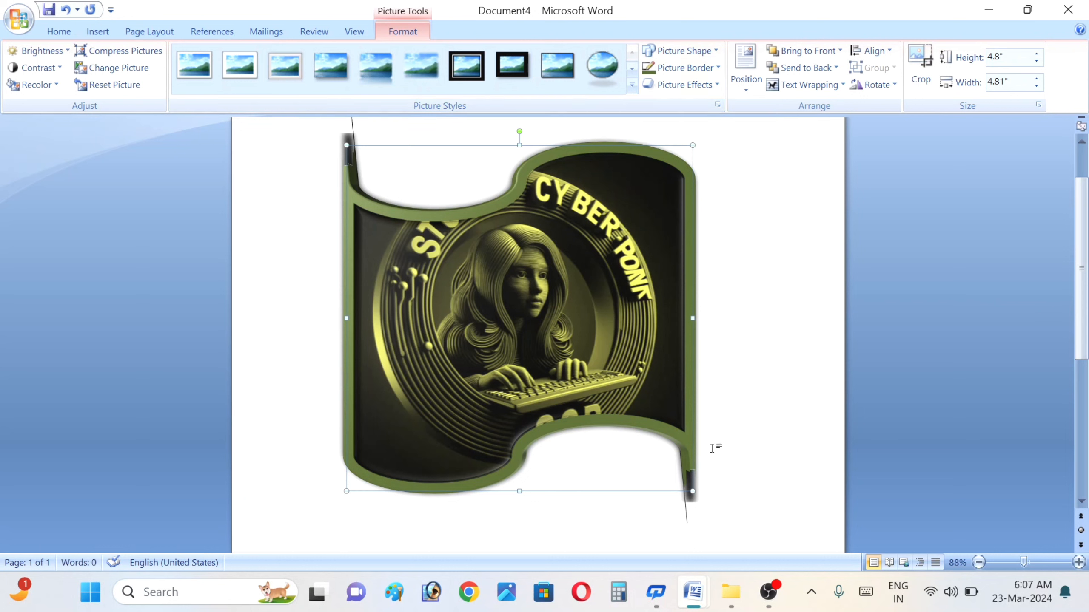
left_click(705, 69)
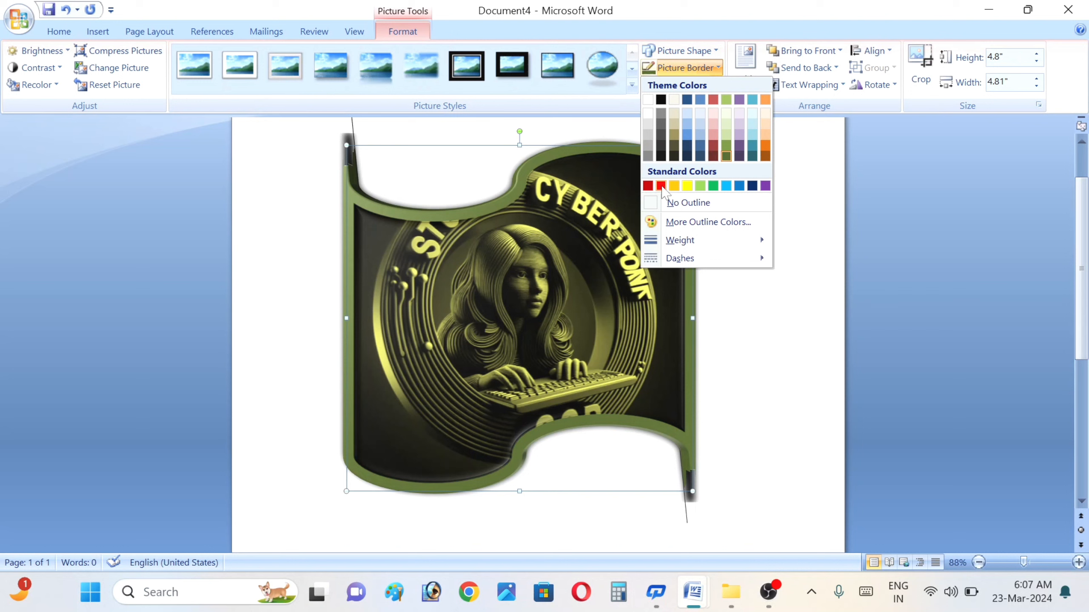
left_click(661, 186)
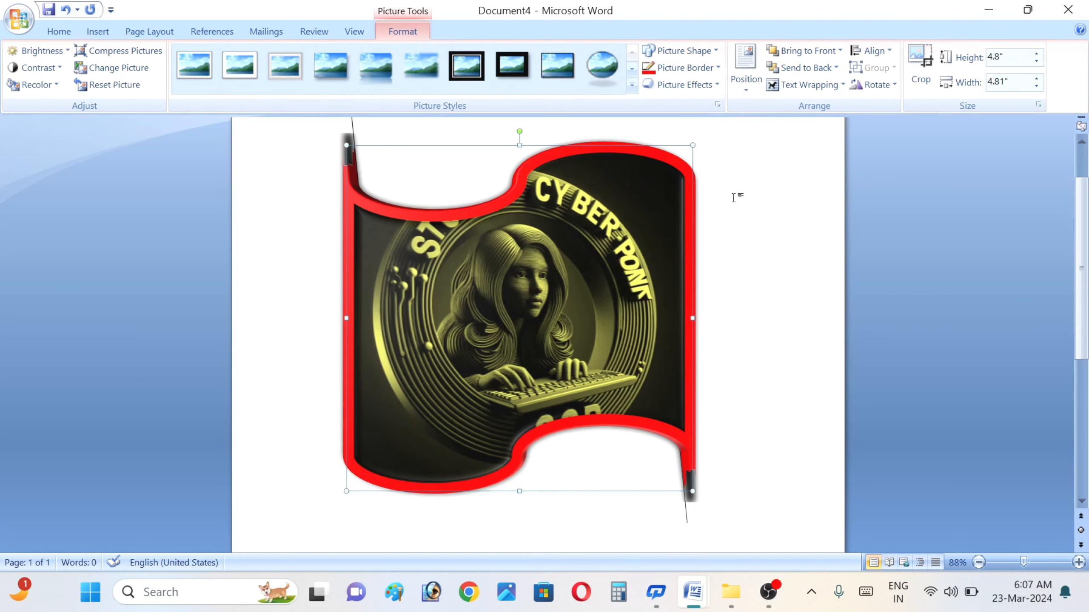
left_click(688, 68)
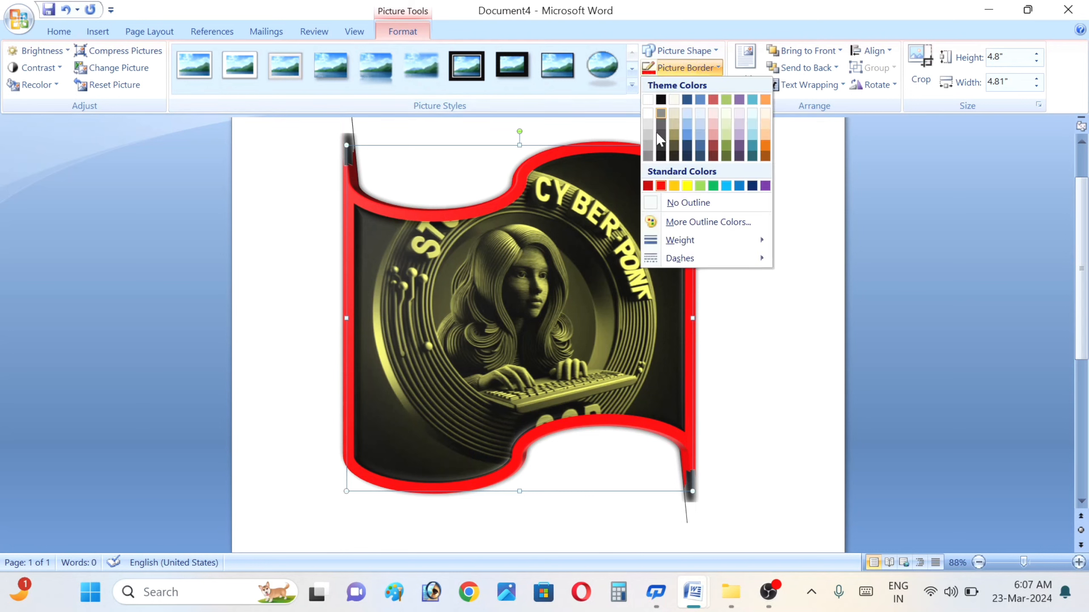
left_click(651, 204)
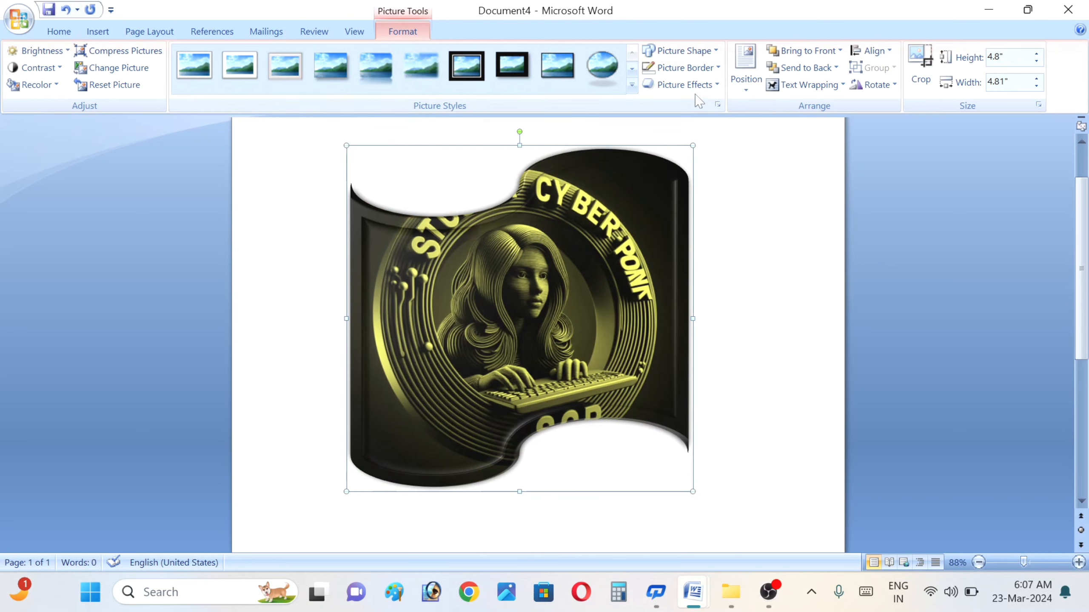
Apply the lower-right outer shadow to the wavy picture, and replace it with the outer shadow cast straight upward.
left_click(707, 87)
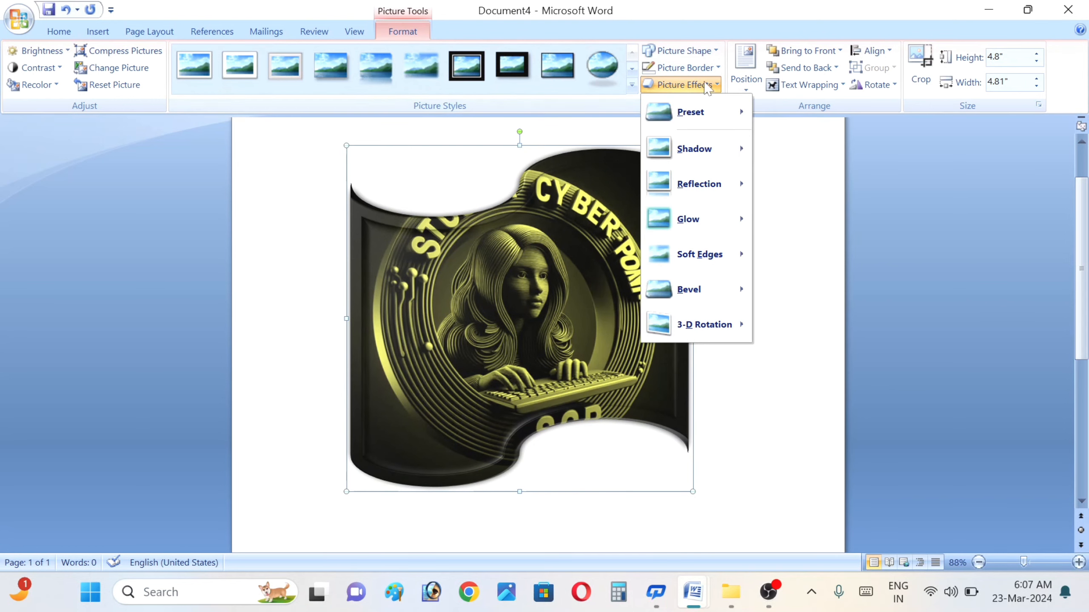
mouse_move(682, 124)
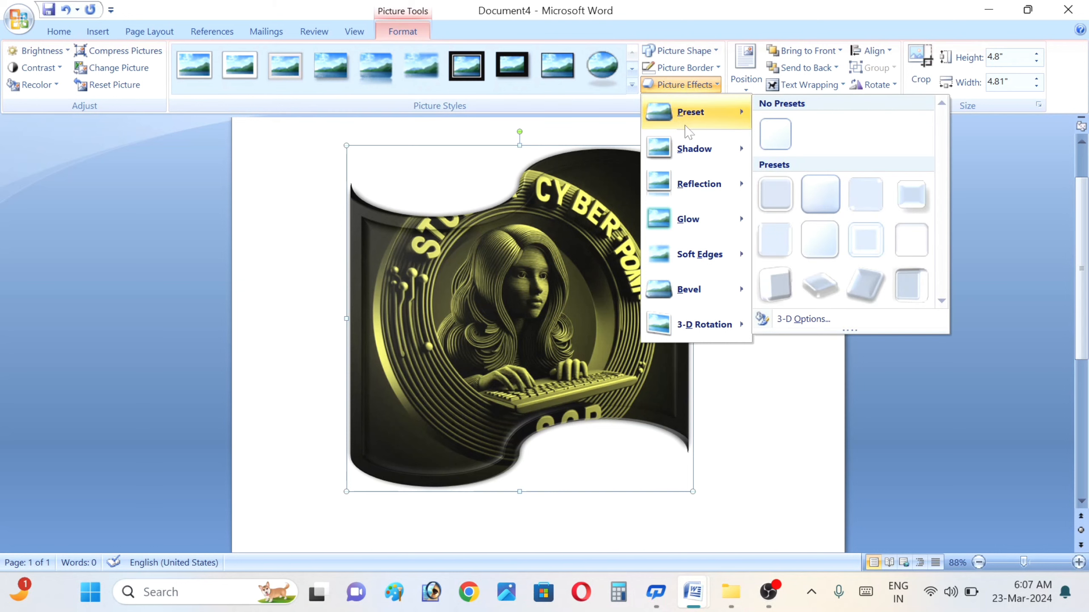
mouse_move(692, 157)
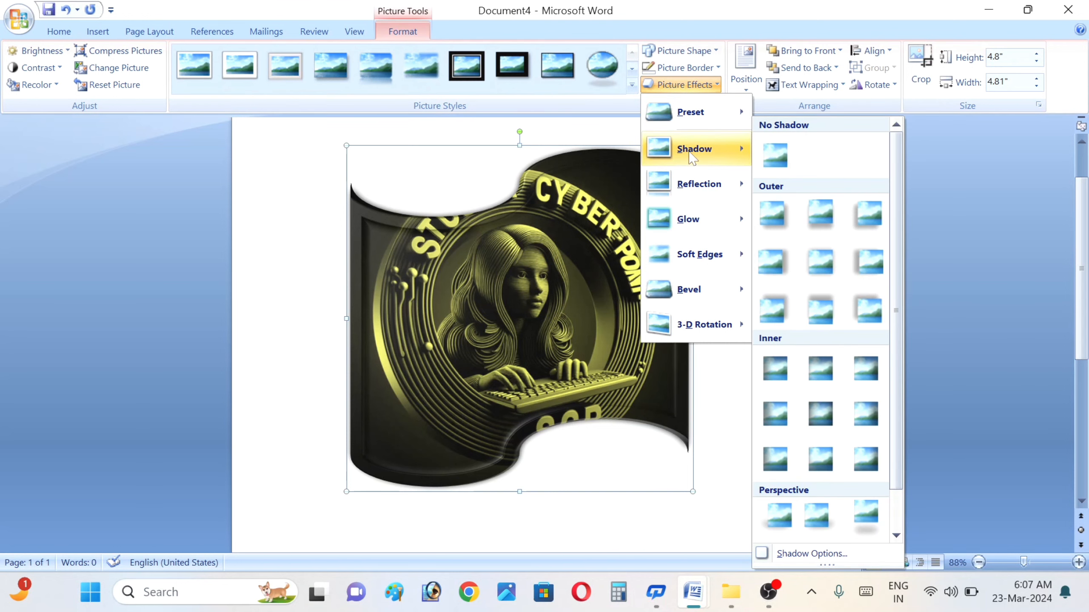
left_click(776, 217)
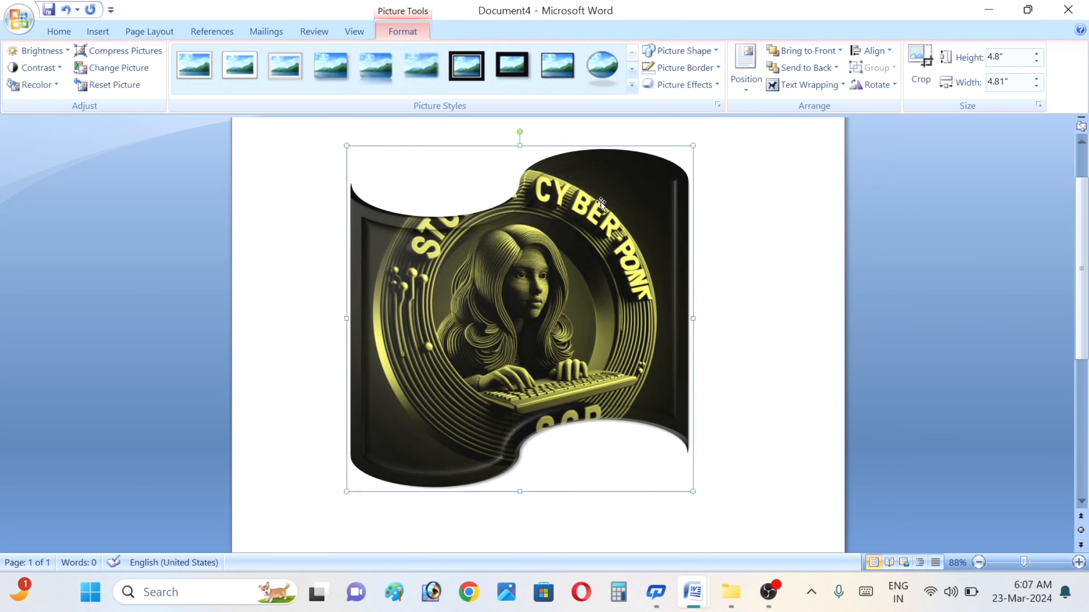
left_click(694, 85)
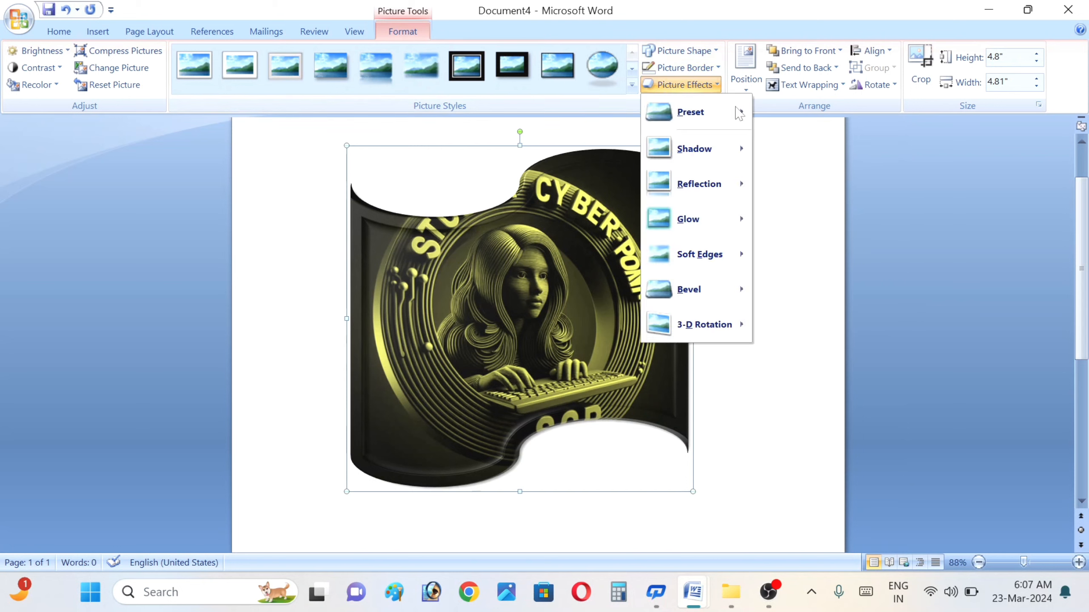
mouse_move(699, 157)
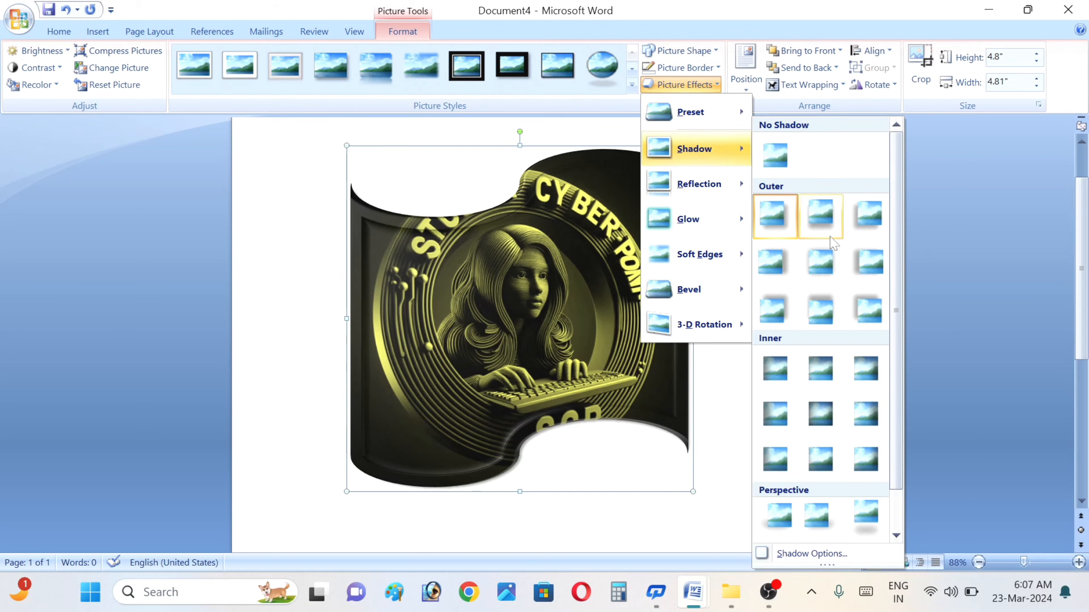
left_click(824, 319)
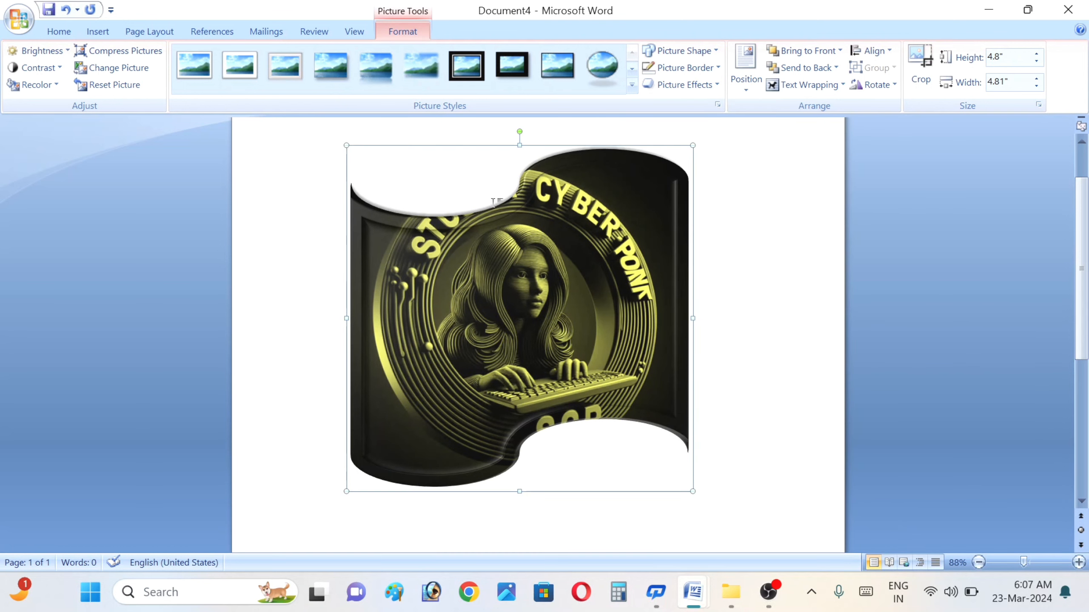
Insert the square SCP logo picture from the Pictures folder into the document.
key("ctrl+o")
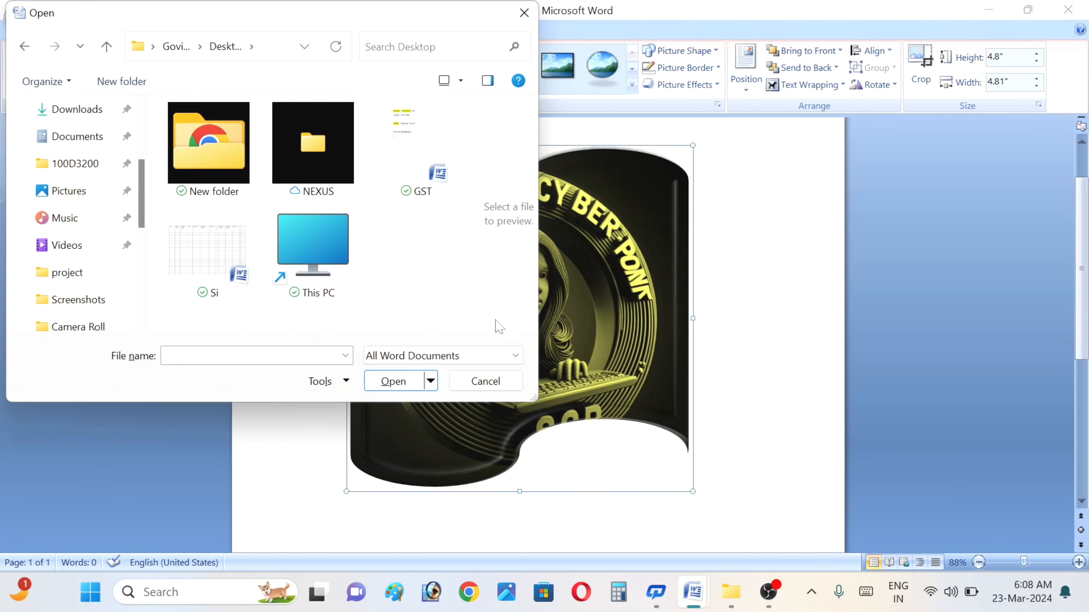
left_click(73, 194)
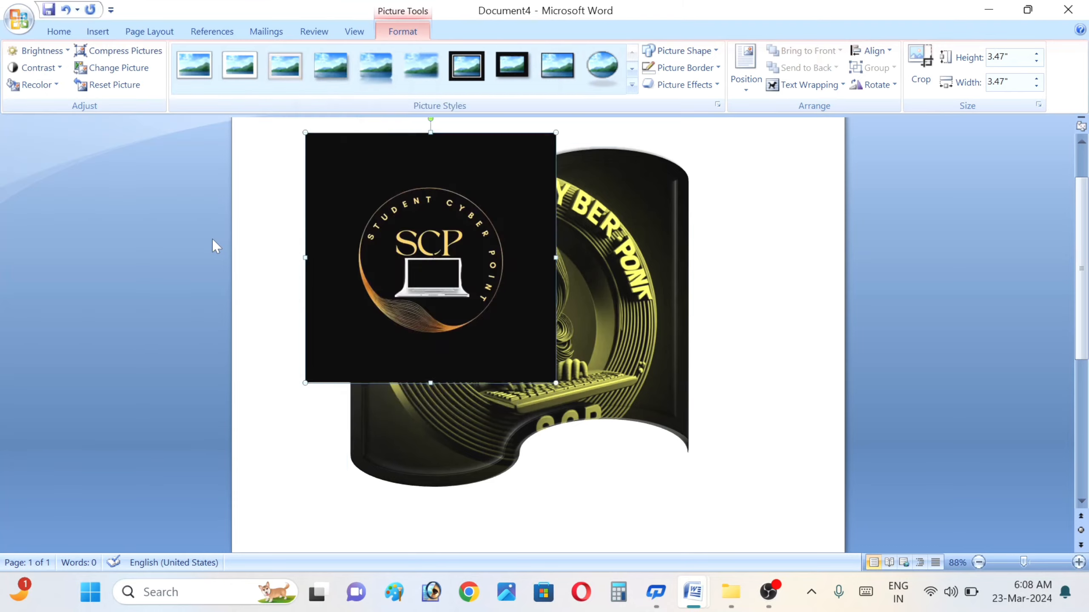
key("ctrl+p")
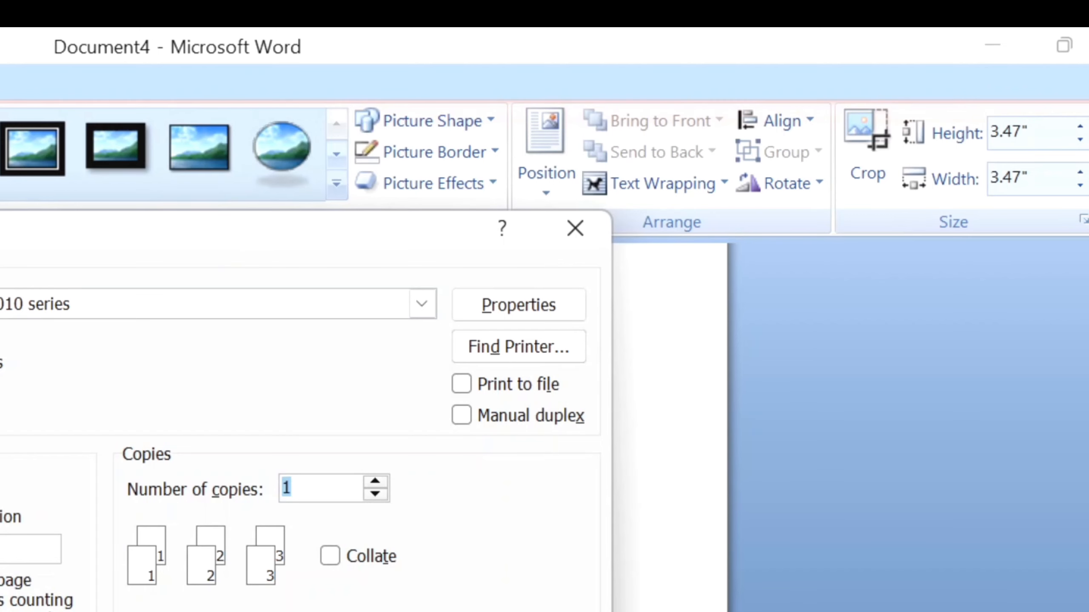
left_click(740, 440)
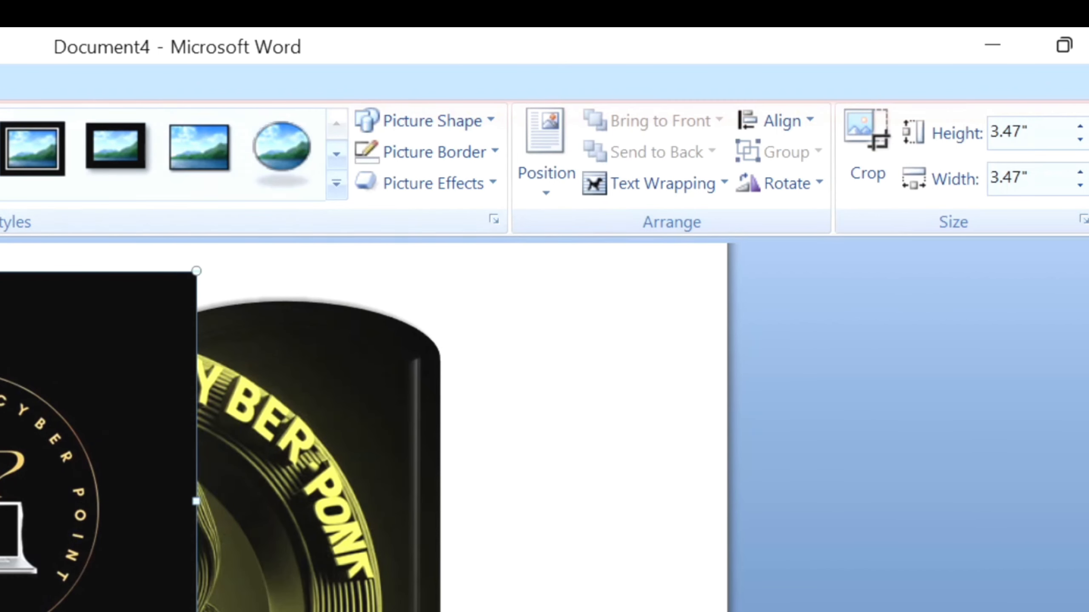
Try to move the inserted SCP logo picture to the empty area beside the wavy picture.
left_click_drag(25, 425, 505, 429)
left_click_drag(12, 460, 531, 414)
left_click_drag(86, 418, 554, 438)
left_click_drag(100, 470, 645, 473)
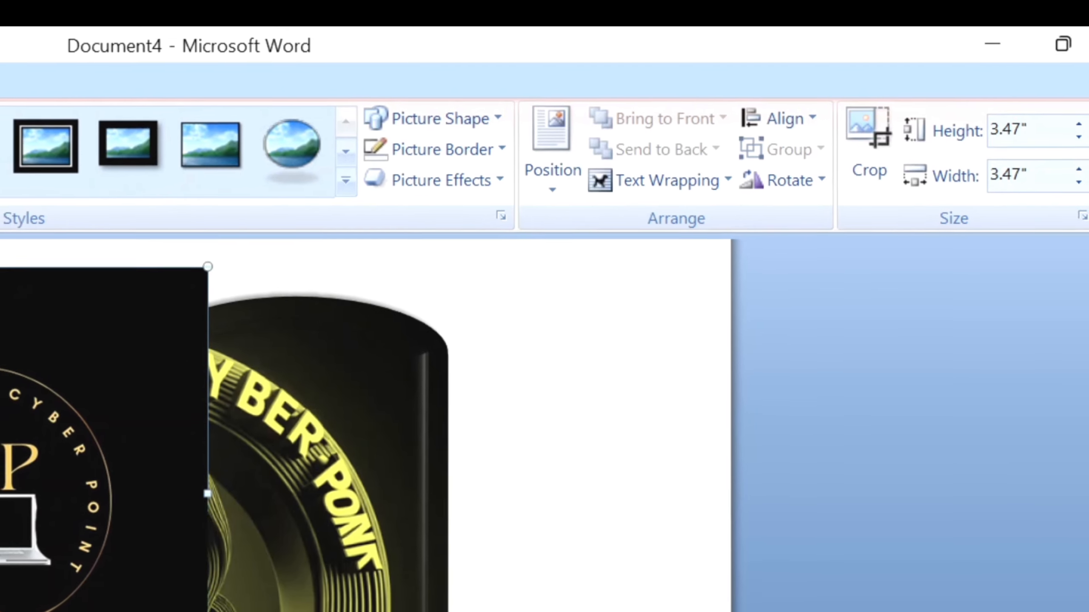
left_click_drag(87, 446, 471, 384)
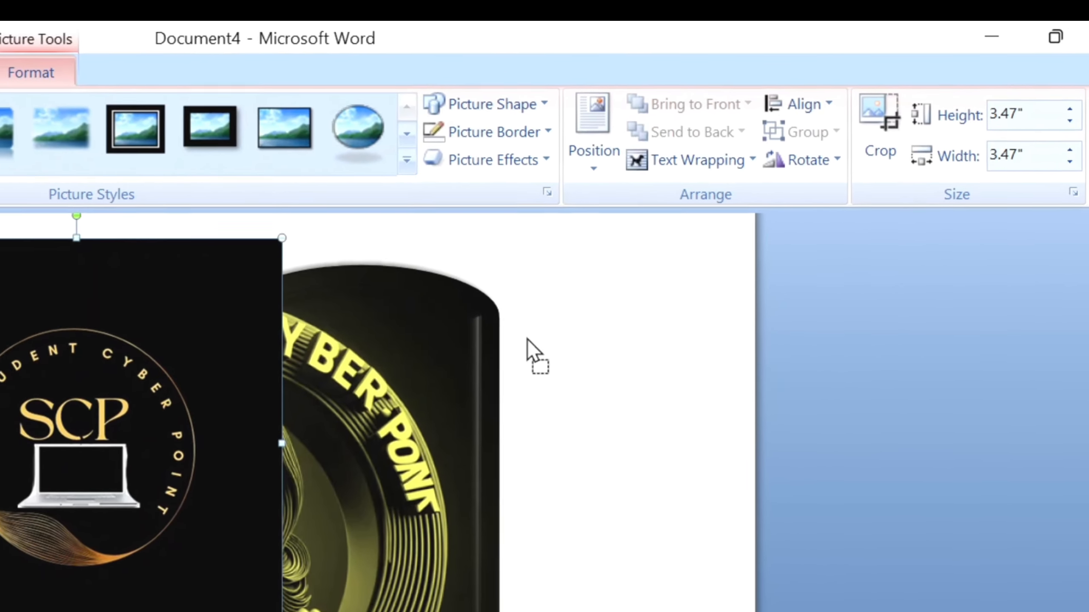
left_click_drag(527, 339, 542, 342)
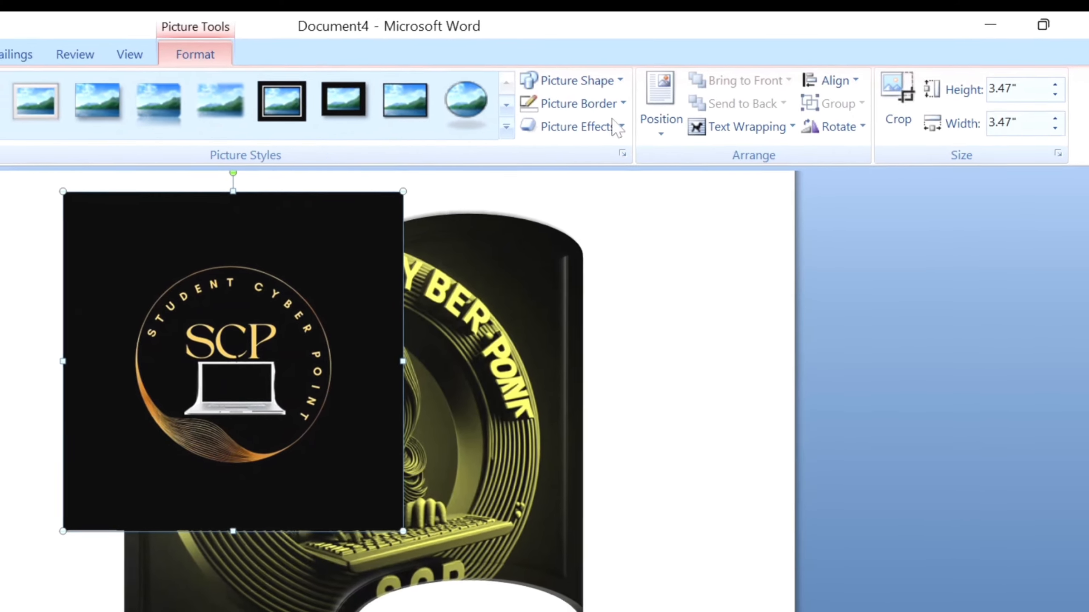
Set the SCP logo picture's text wrapping to Behind Text and move it over the wavy picture's lower-right corner.
left_click(778, 108)
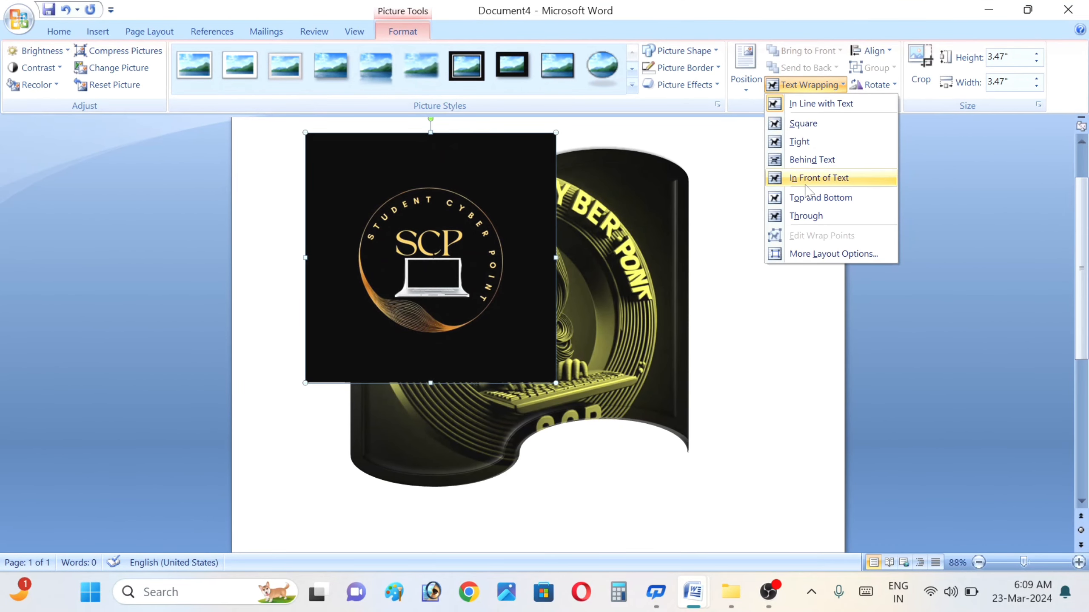
left_click(797, 165)
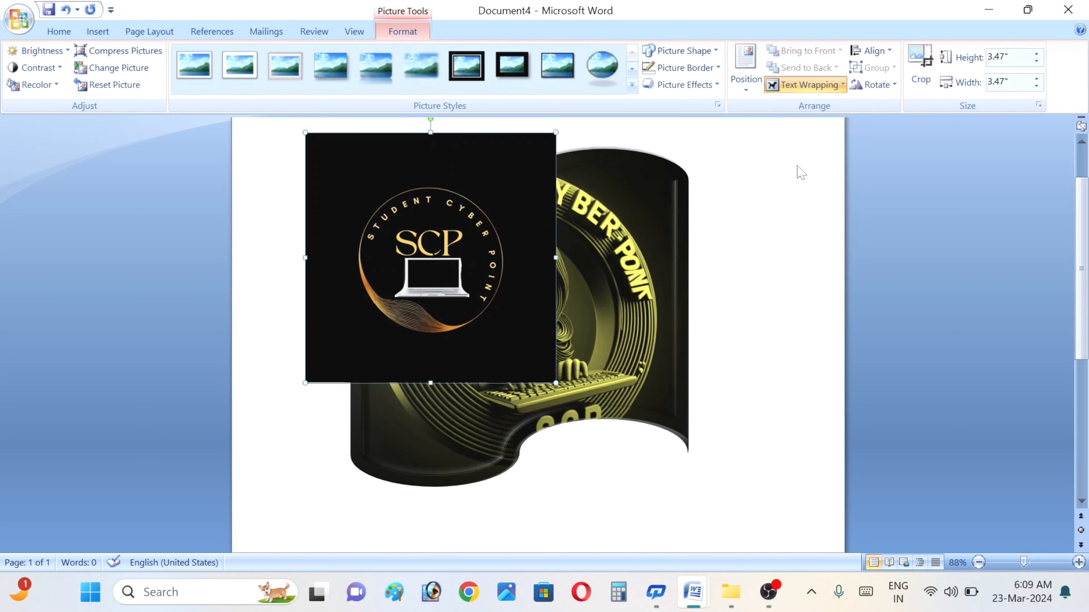
left_click_drag(493, 250, 787, 294)
left_click_drag(715, 290, 647, 459)
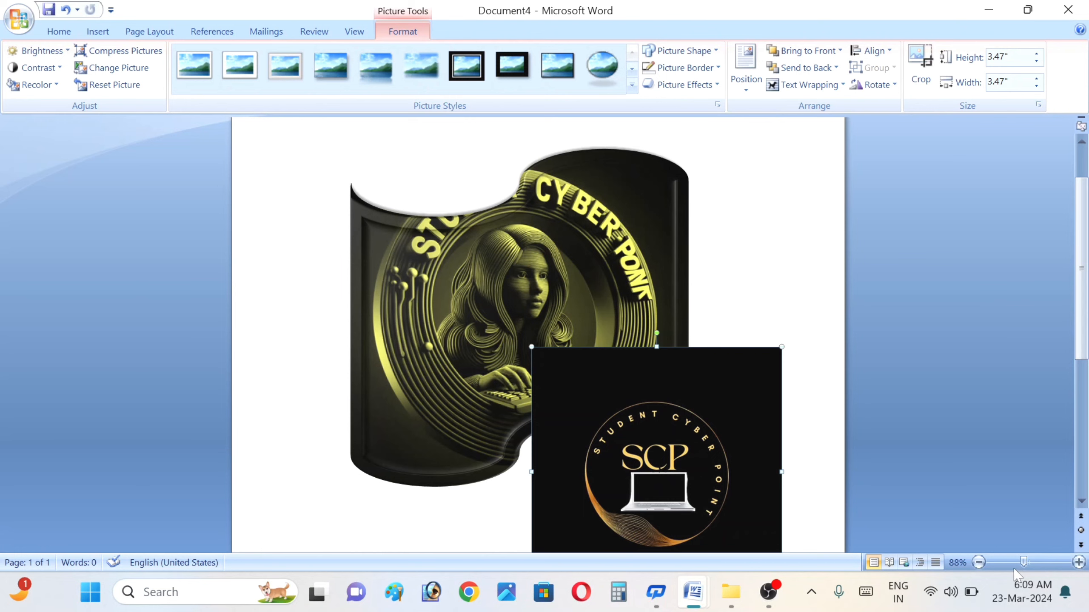
Apply the thinnest red glow variation to the SCP logo picture.
left_click_drag(1022, 566, 1018, 565)
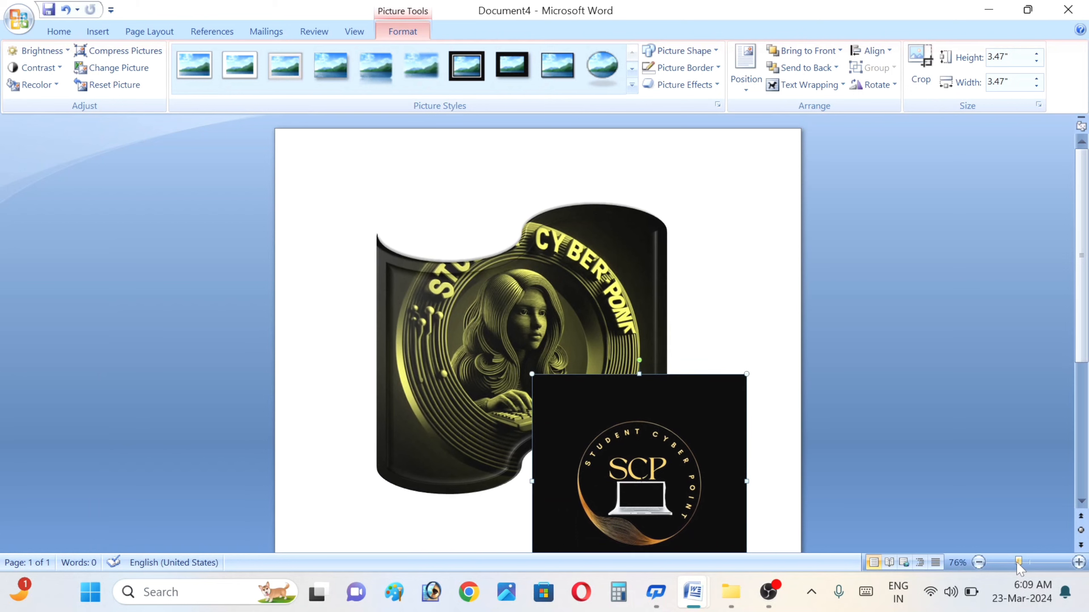
left_click(1081, 501)
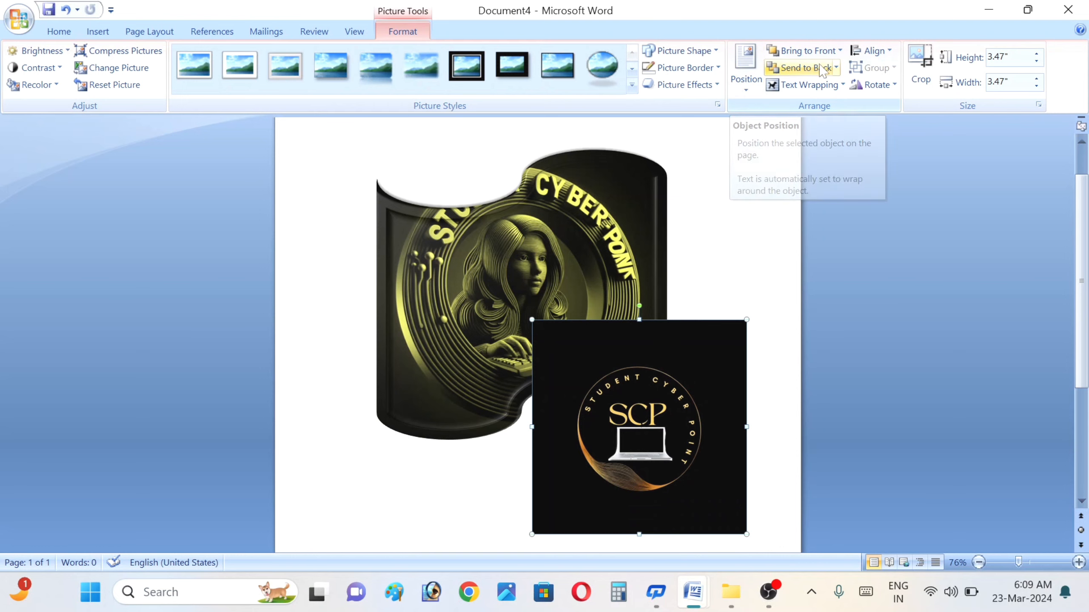
left_click(684, 84)
mouse_move(695, 219)
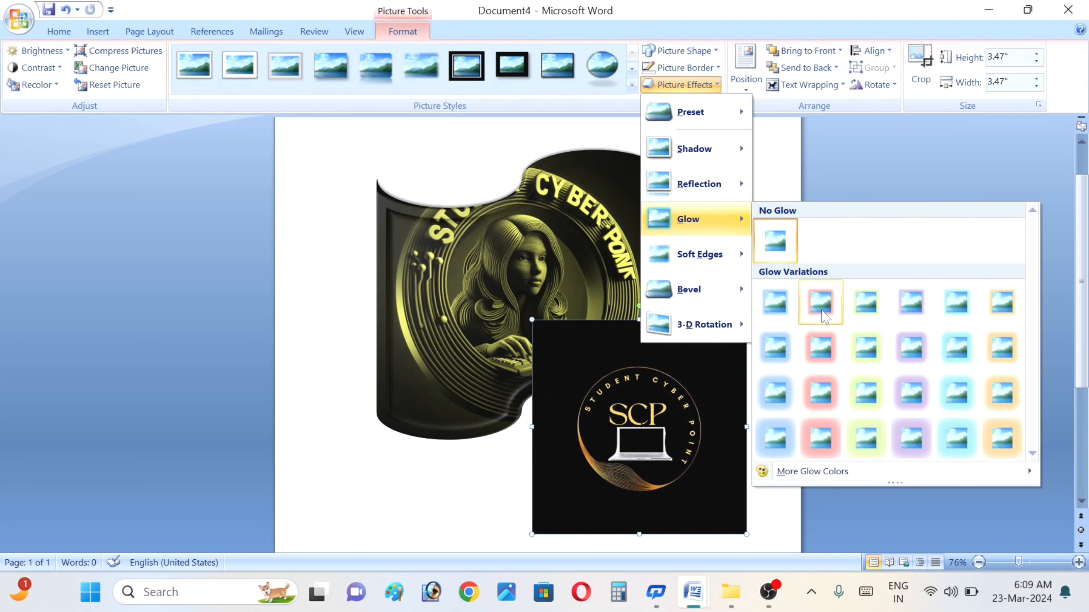
left_click(822, 311)
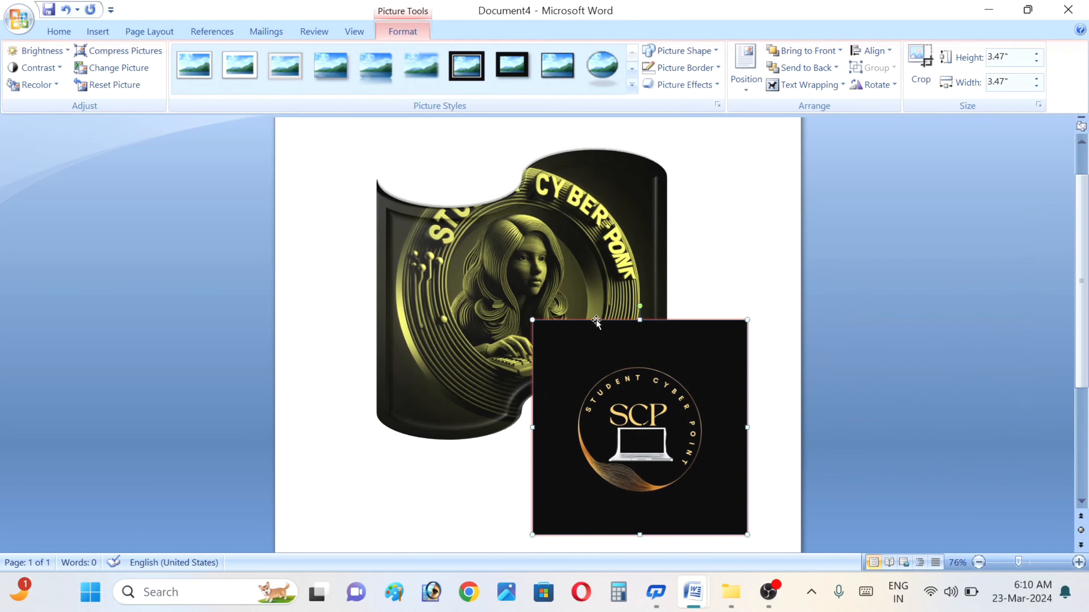
Apply the tallest reflection variation that touches the picture to the SCP logo, and view the whole result.
left_click(703, 86)
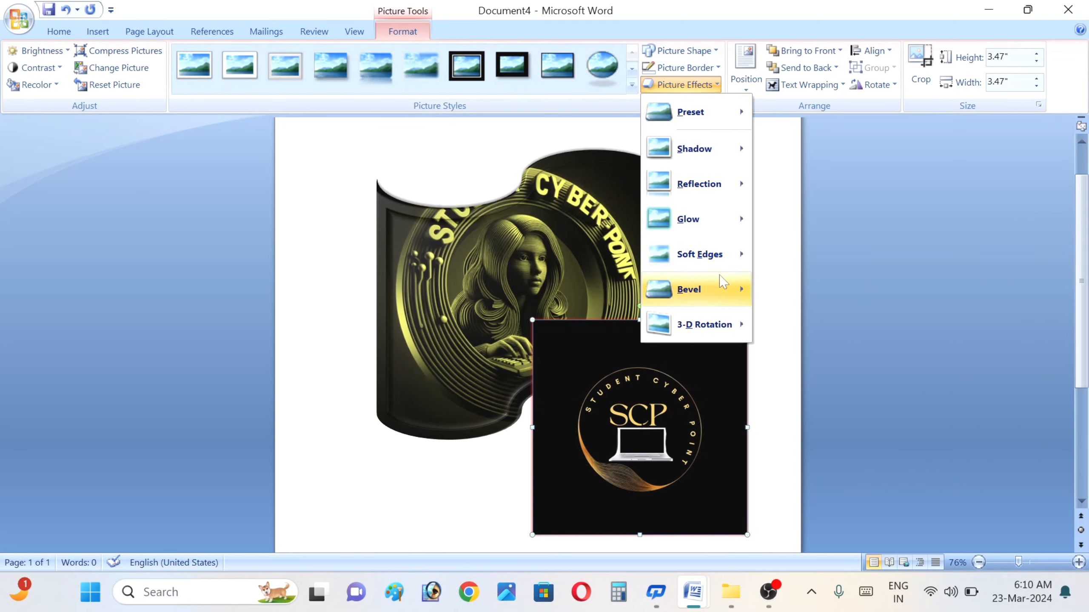
mouse_move(700, 198)
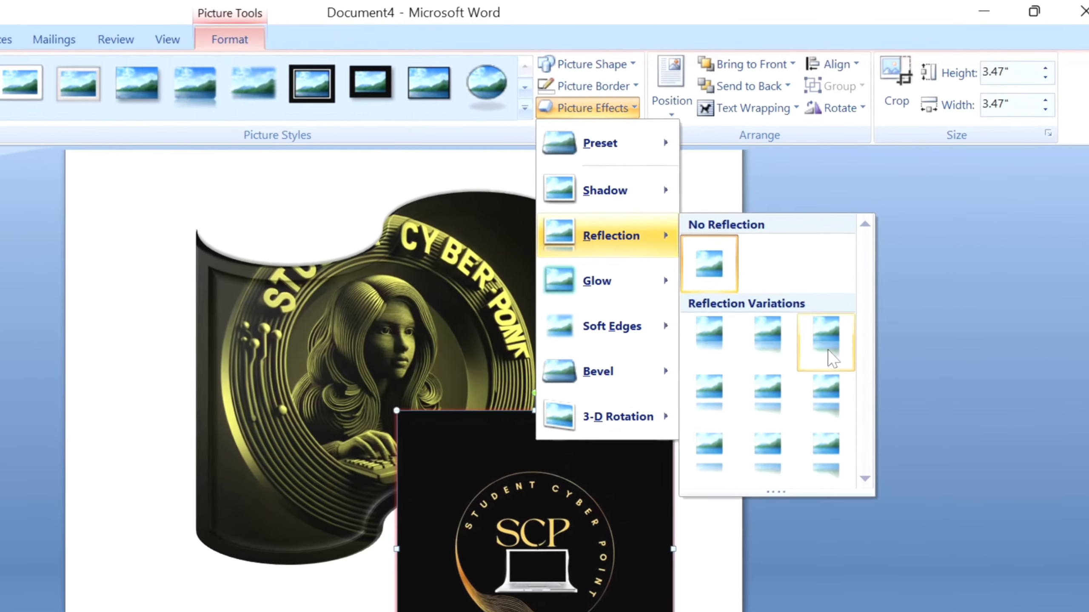
left_click(830, 356)
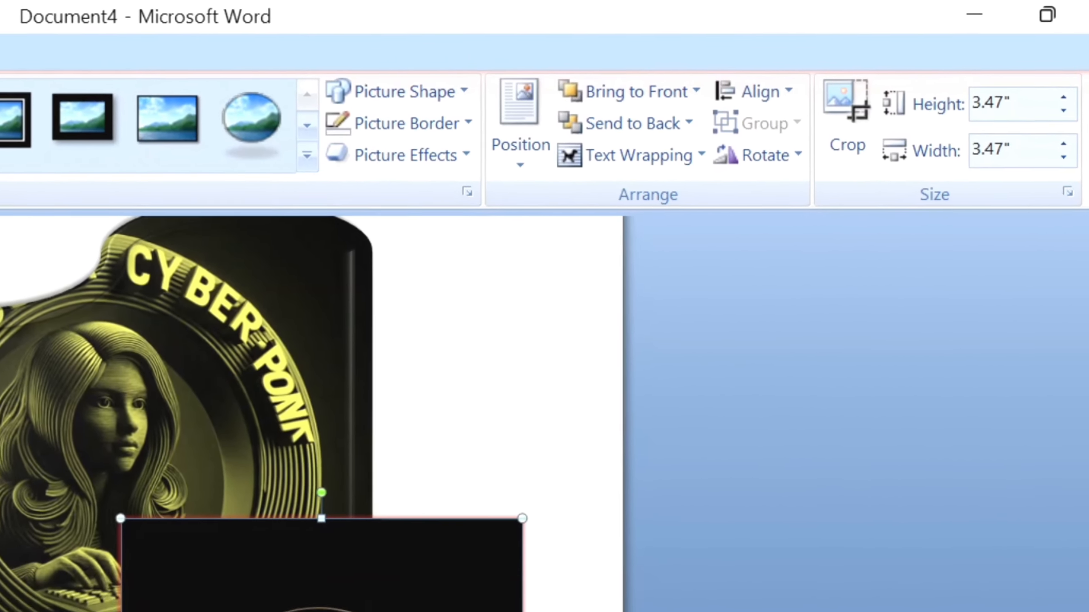
scroll(544, 412, "down", 4)
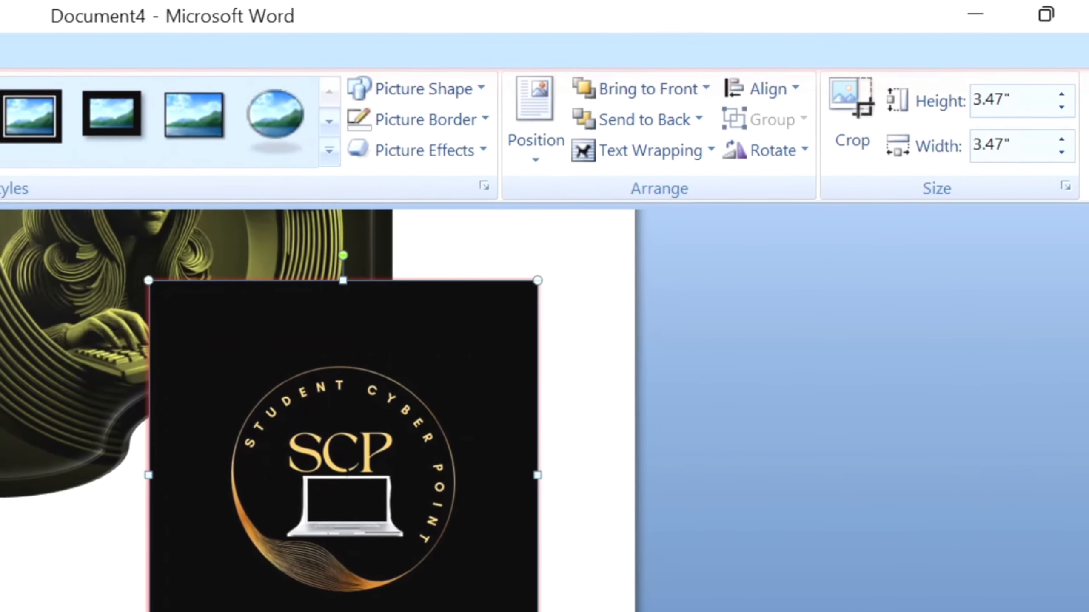
scroll(544, 412, "down", 2)
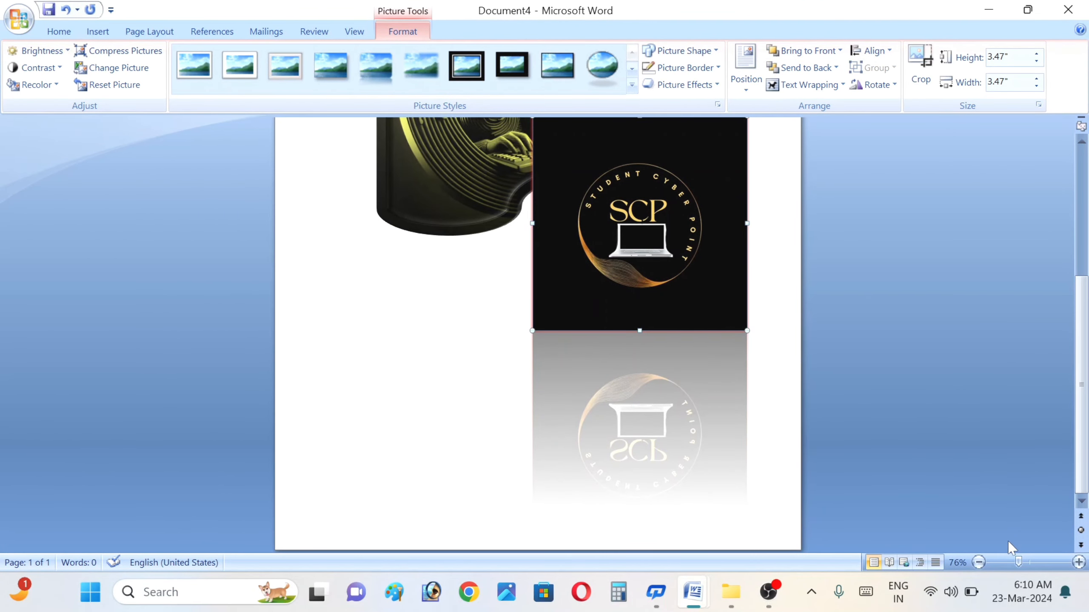
left_click_drag(1021, 567, 1007, 569)
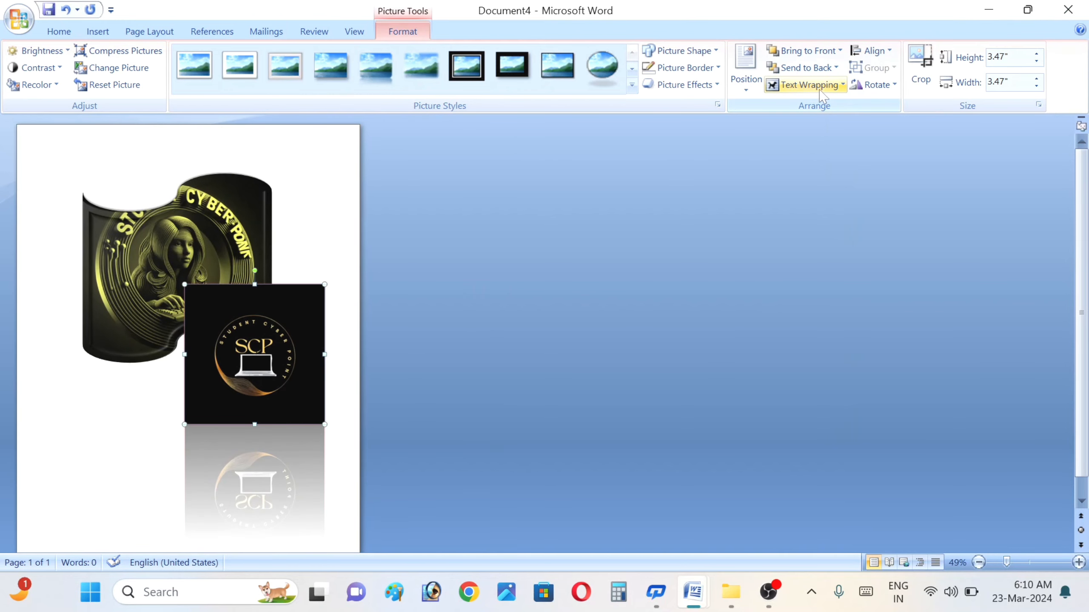
Apply the second preset in the first row of the preset picture effects to the SCP logo picture.
left_click(703, 85)
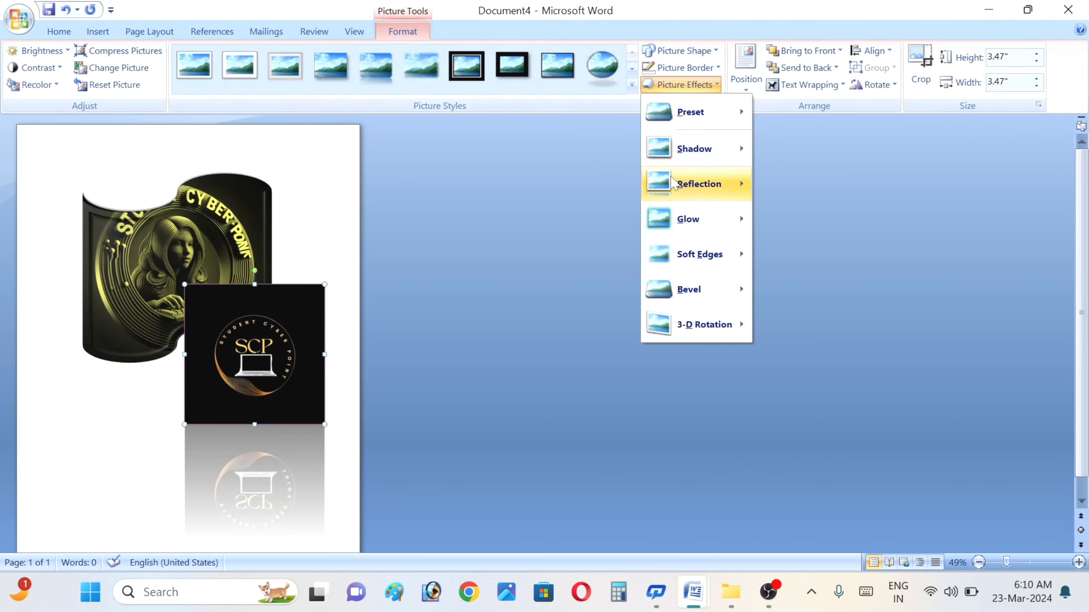
mouse_move(686, 123)
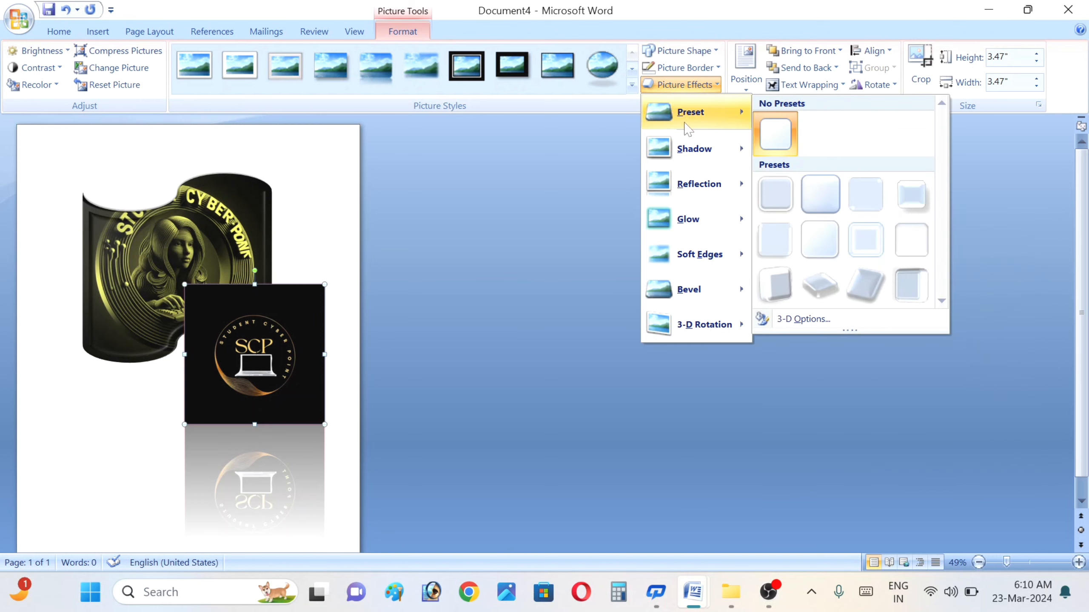
left_click(821, 197)
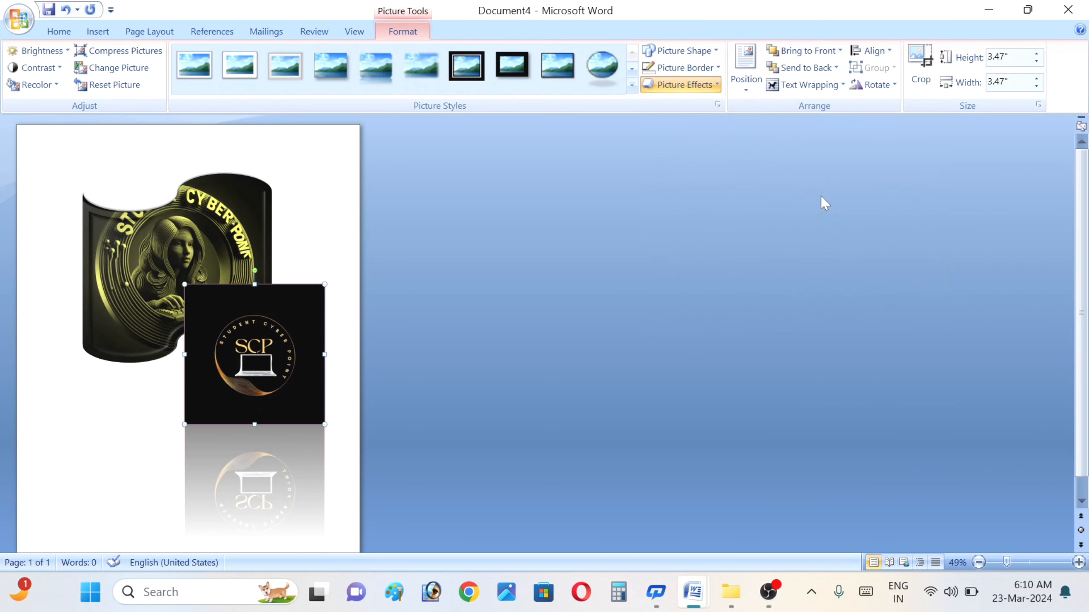
Give the SCP logo picture the second parallel 3-D rotation in the second row of presets, and deselect it to view the result.
left_click(712, 86)
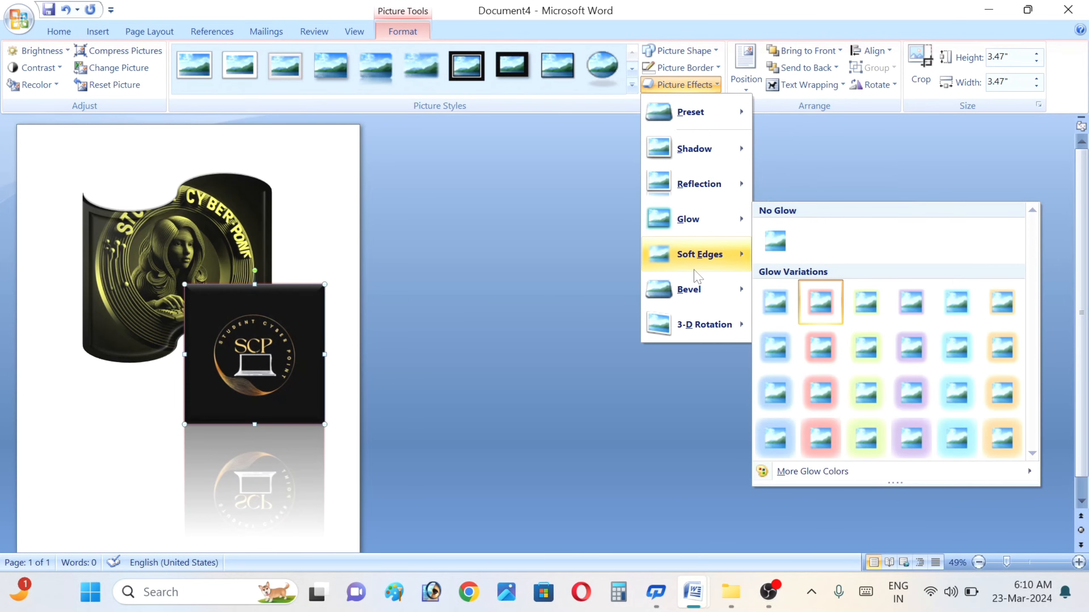
mouse_move(694, 300)
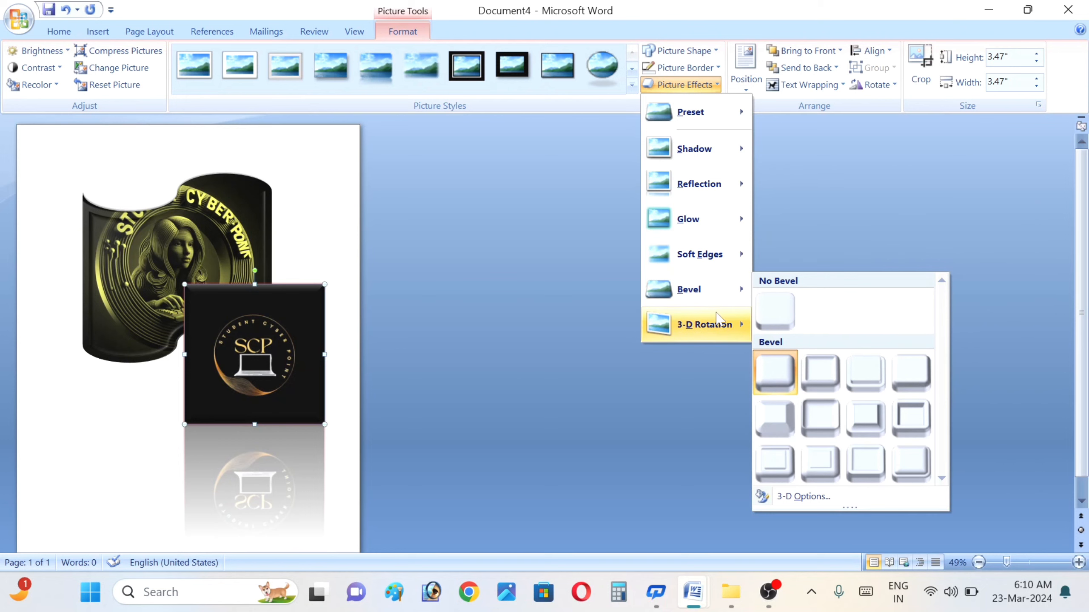
mouse_move(710, 332)
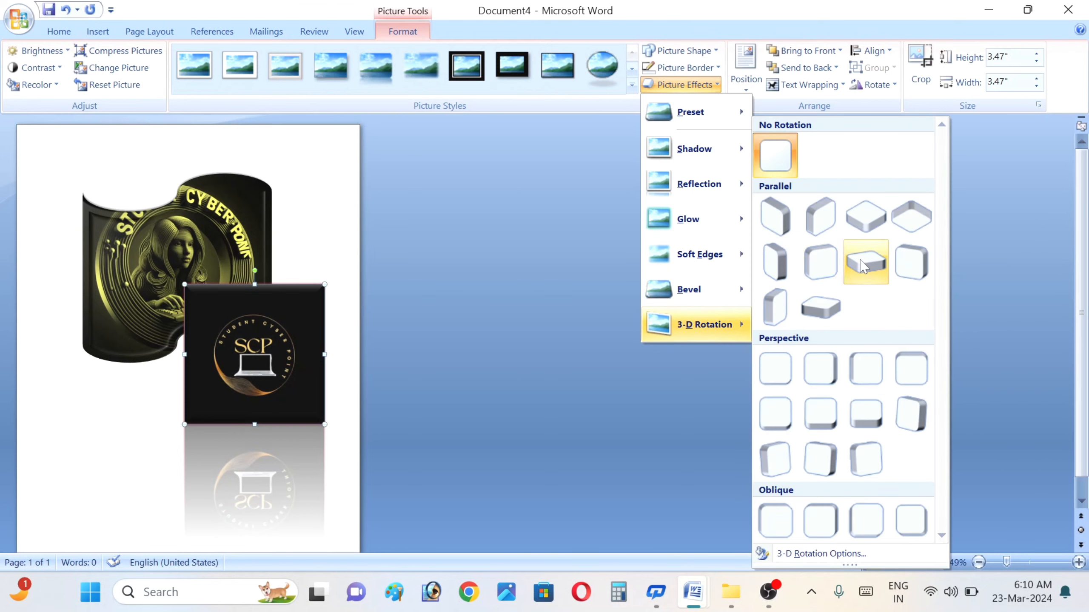
left_click(817, 270)
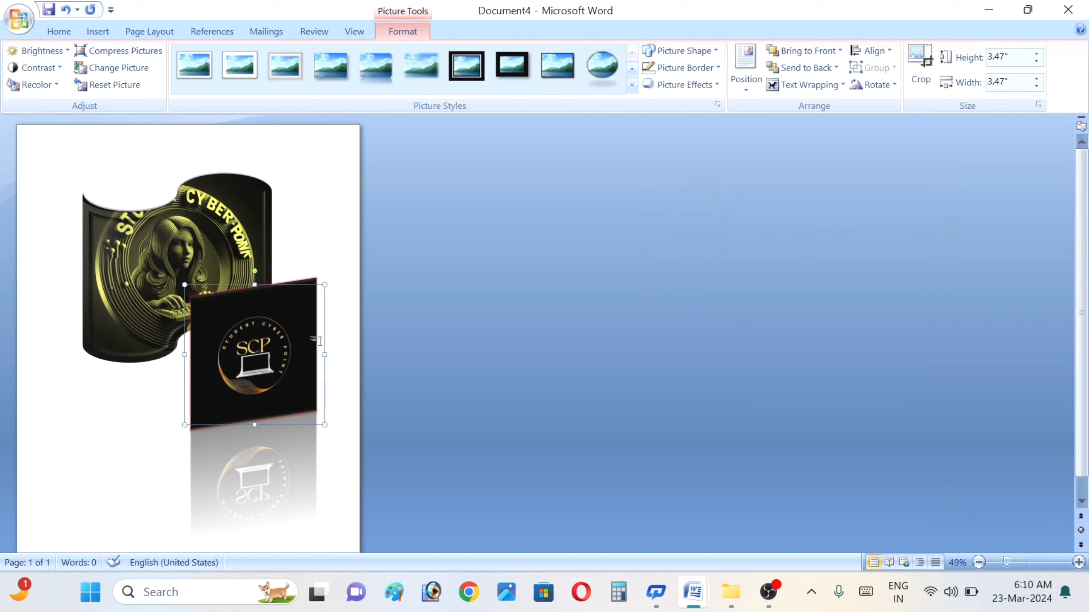
left_click(320, 341)
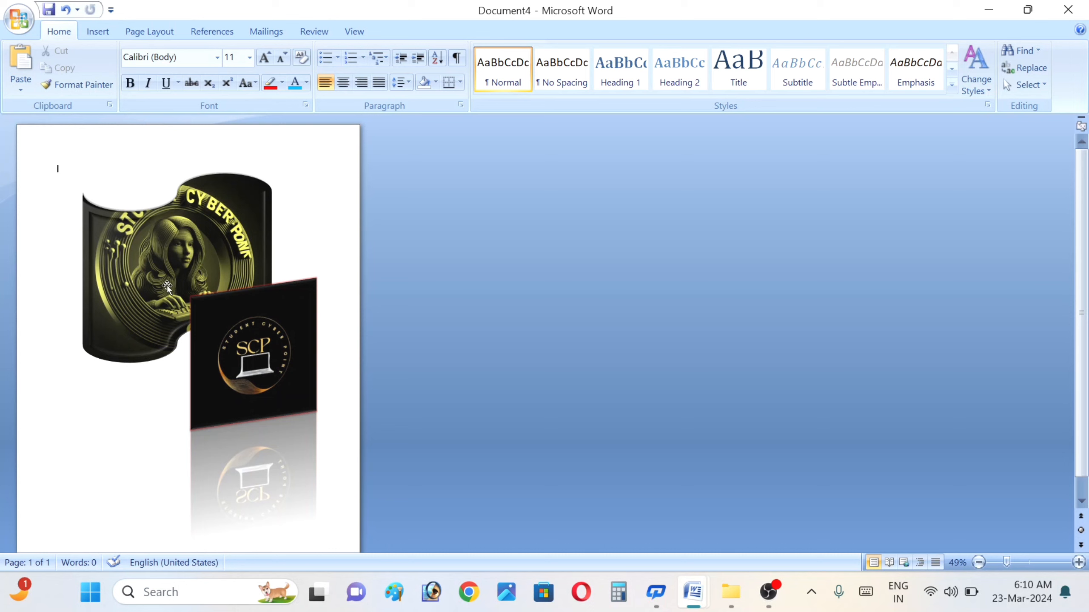
Position the SCP logo picture at the top right of the page with text wrapping.
left_click(251, 333)
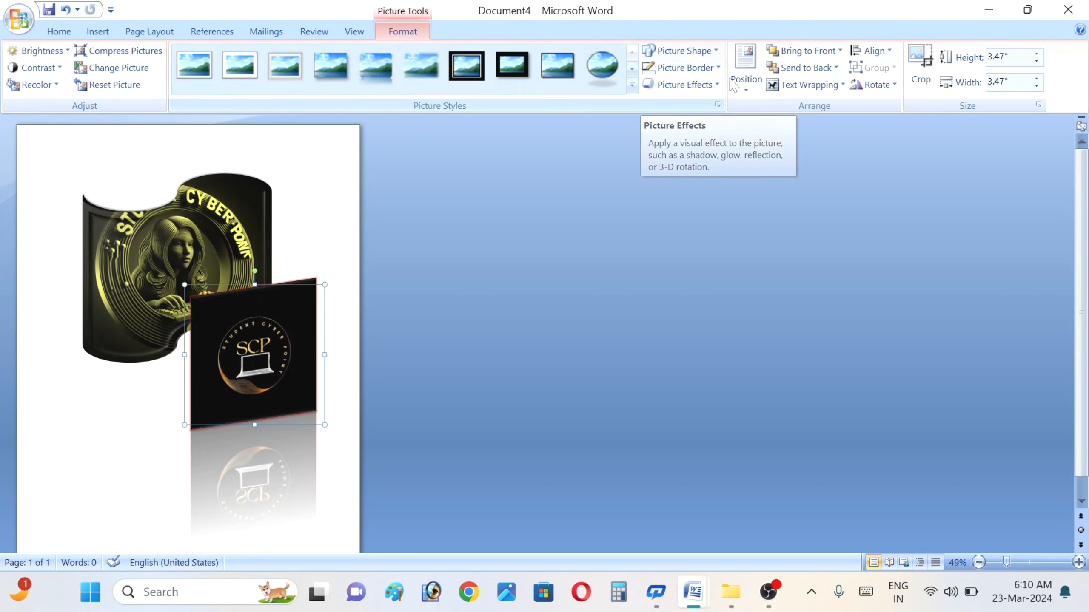
left_click(750, 94)
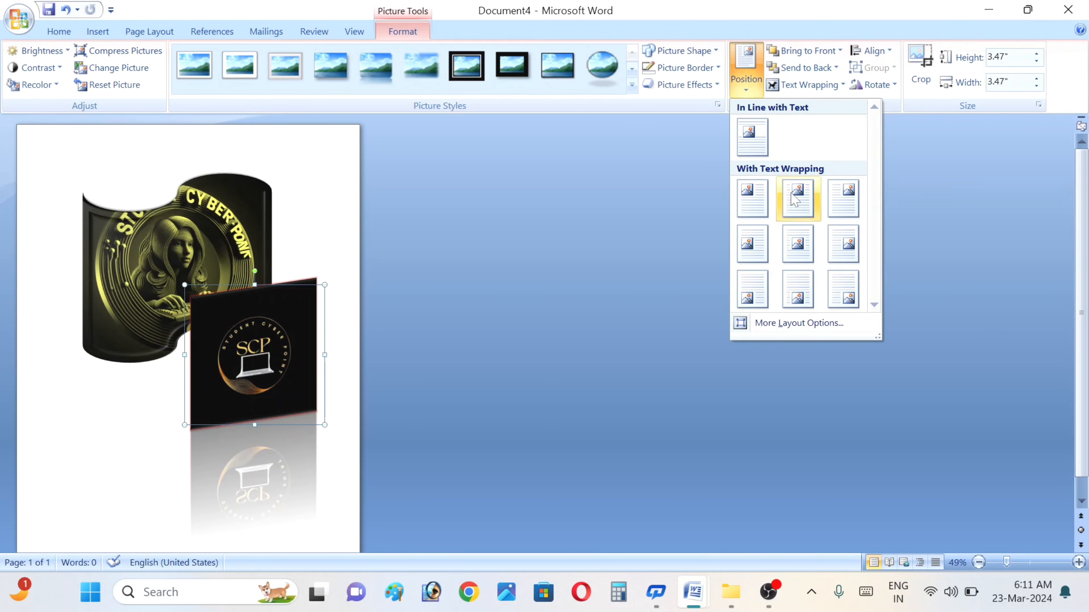
left_click(847, 199)
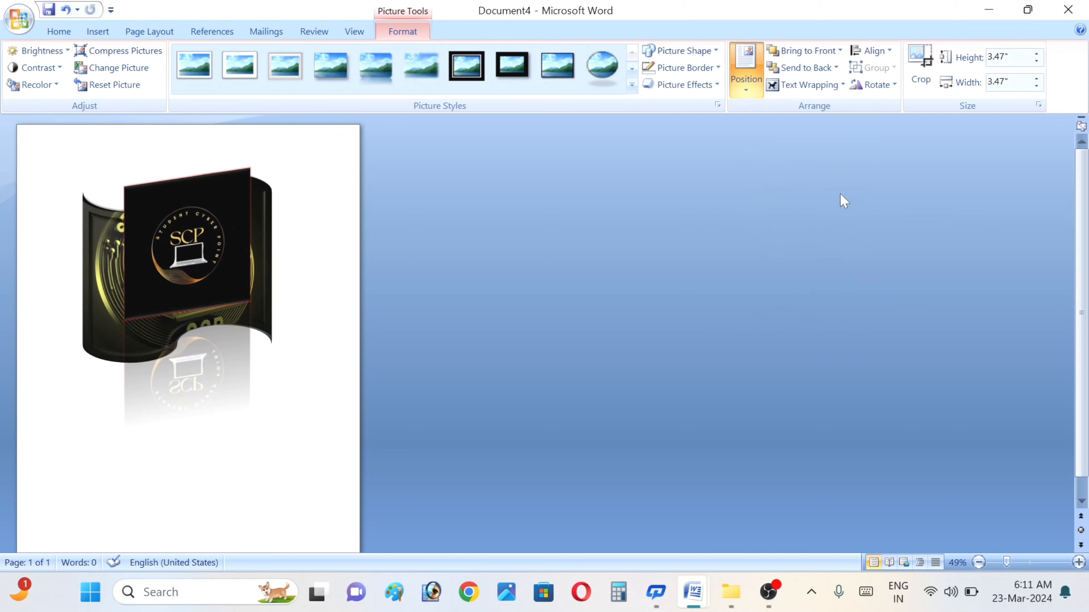
Reposition the SCP logo picture with text wrapping at the page's middle left, and try the bottom center position.
left_click(748, 86)
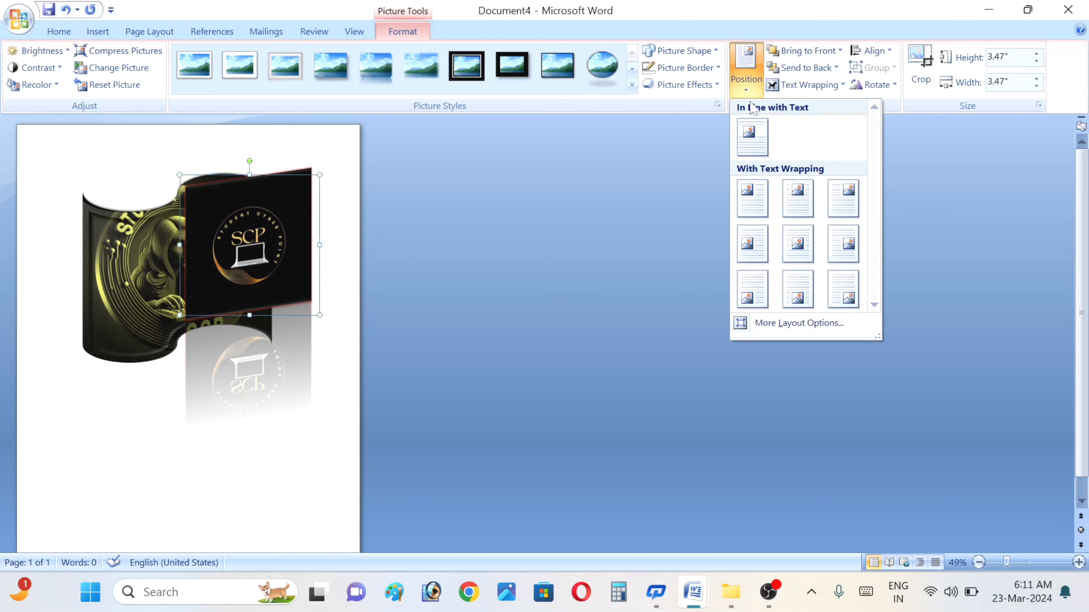
left_click(745, 240)
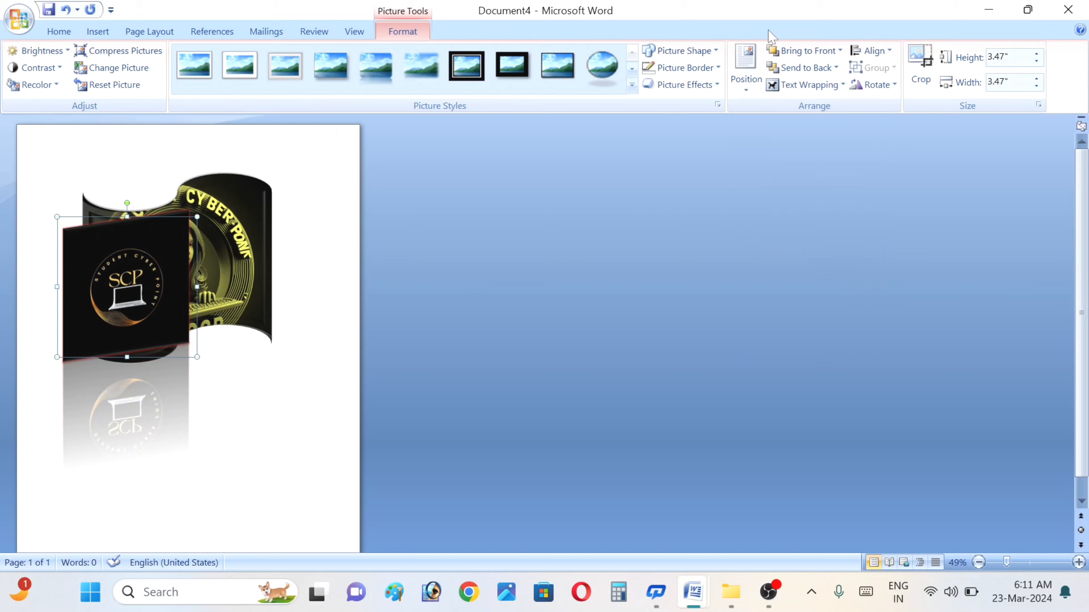
left_click(746, 84)
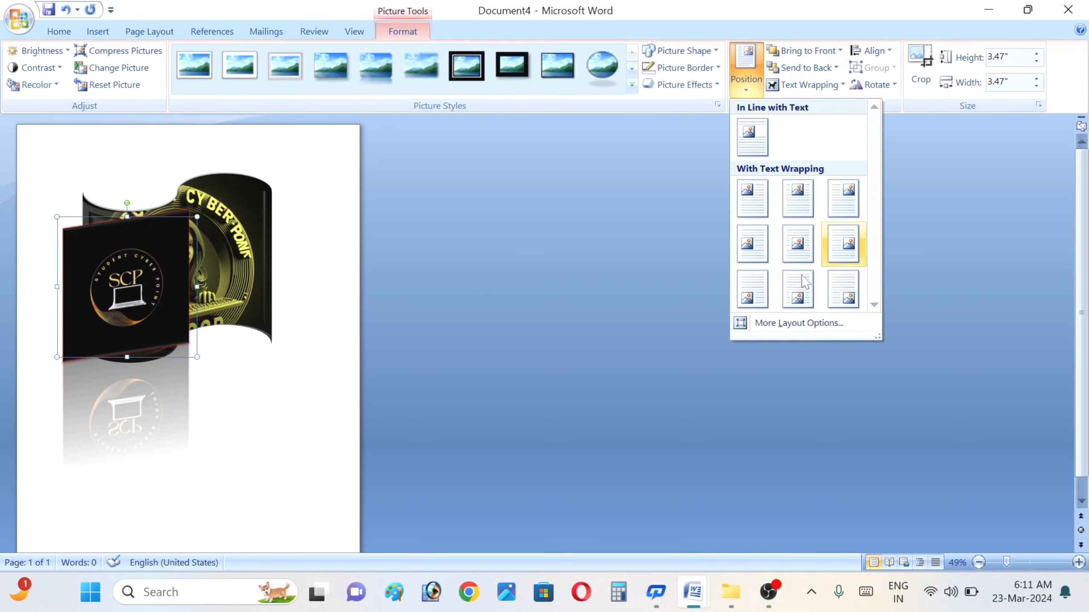
left_click(796, 300)
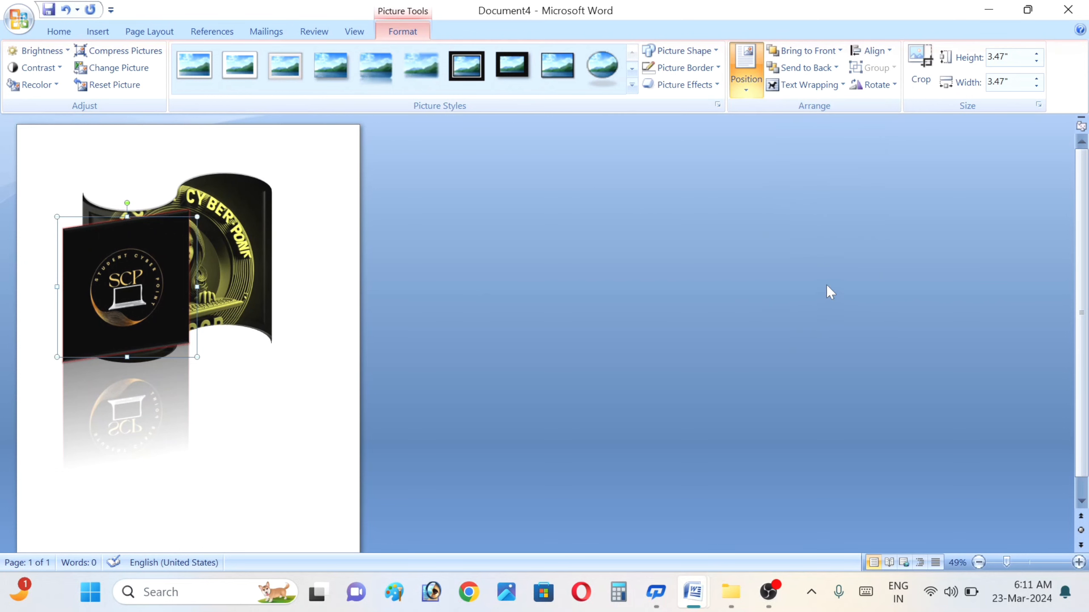
Move the SCP logo picture below the wavy picture and shrink it to about 2.25" high by 2.24" wide.
left_click_drag(195, 337, 131, 431)
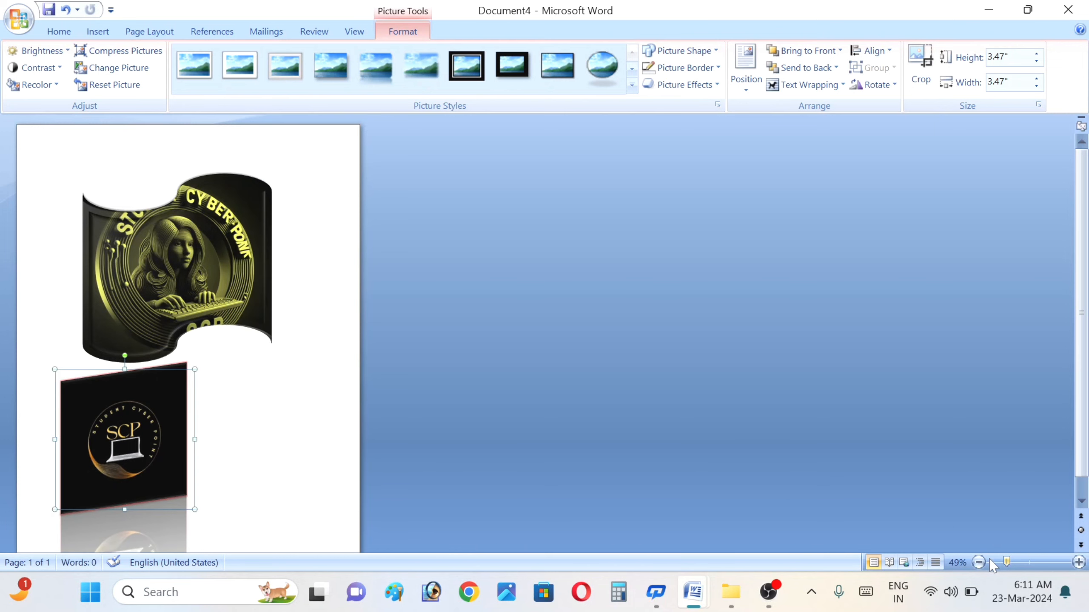
left_click(1030, 563)
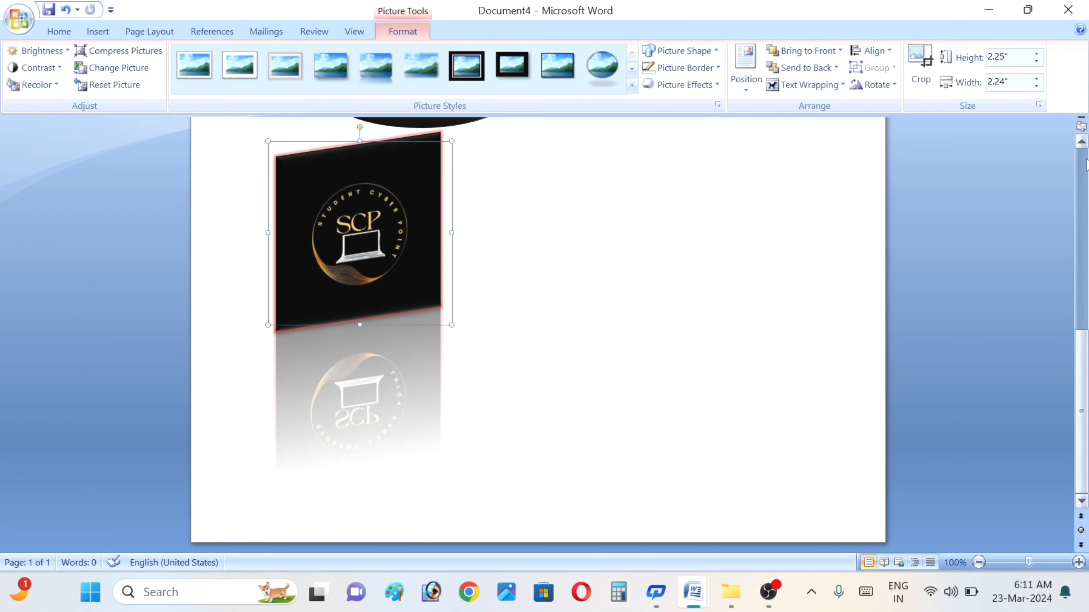
scroll(1081, 148, "up", 6)
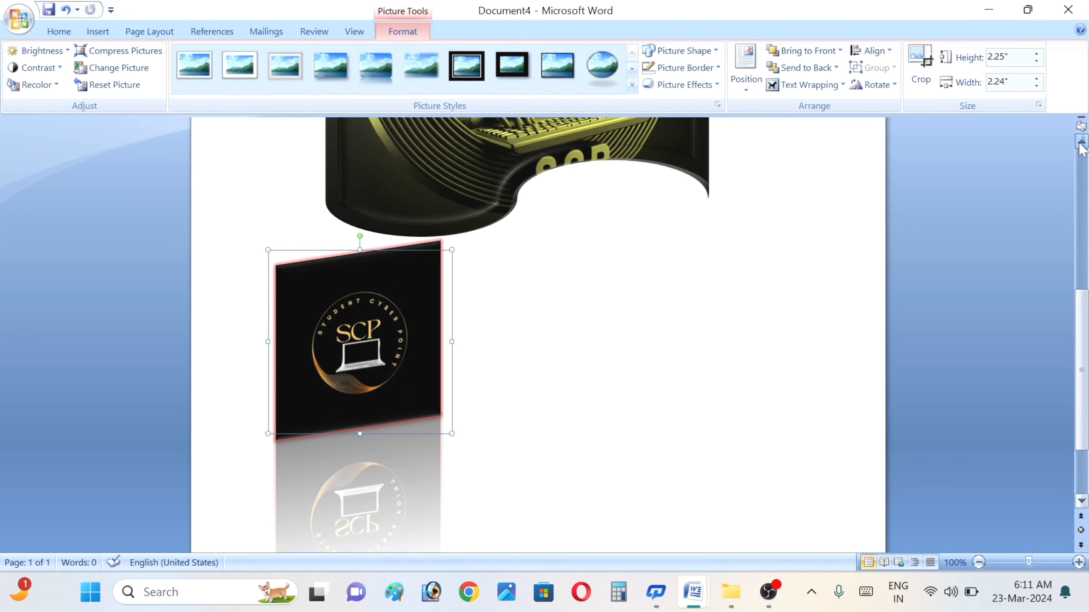
scroll(1081, 148, "up", 2)
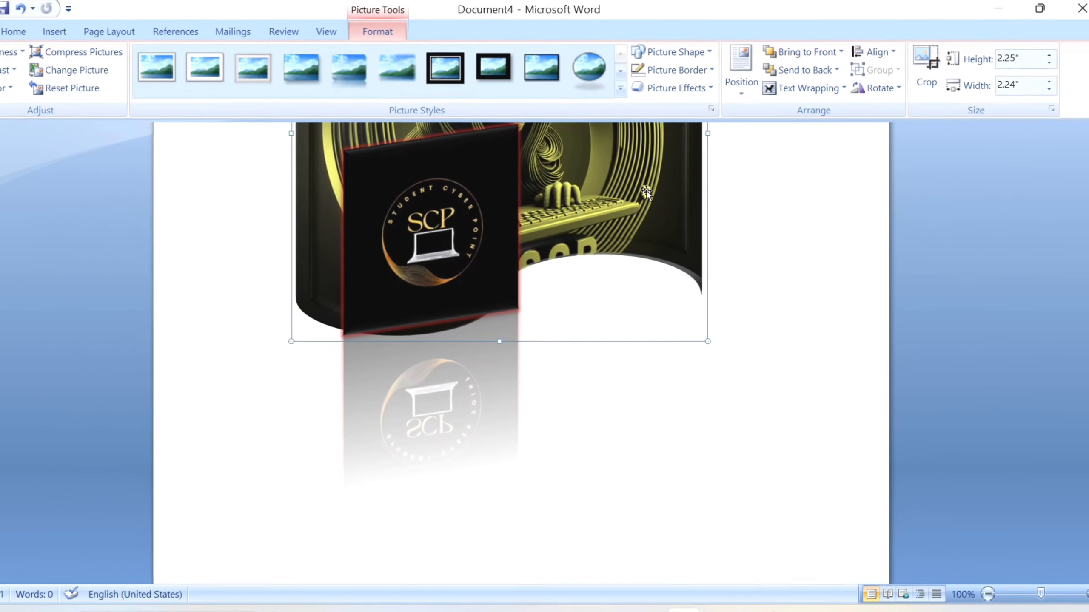
Bring the wavy picture in front of the overlapping SCP logo, and deselect it to view the stacking.
left_click(618, 215)
left_click(818, 50)
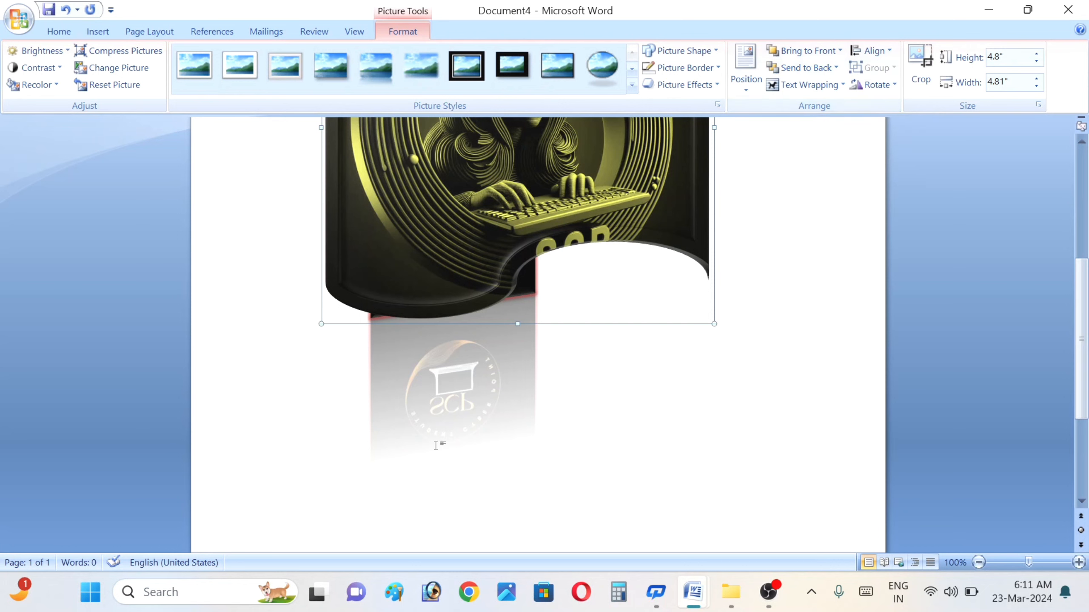
left_click(467, 421)
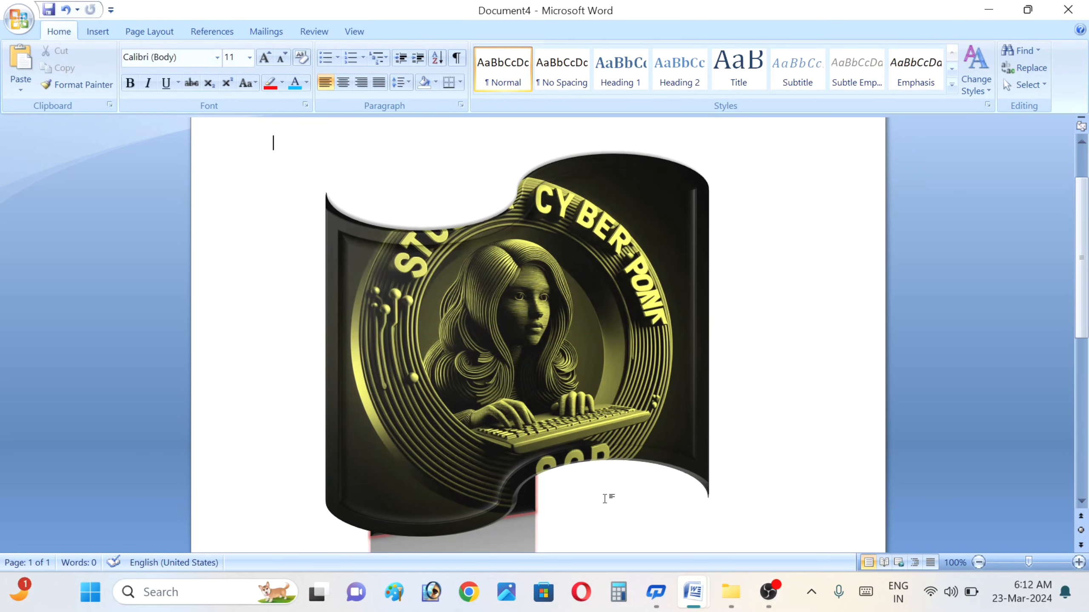
left_click(1081, 502)
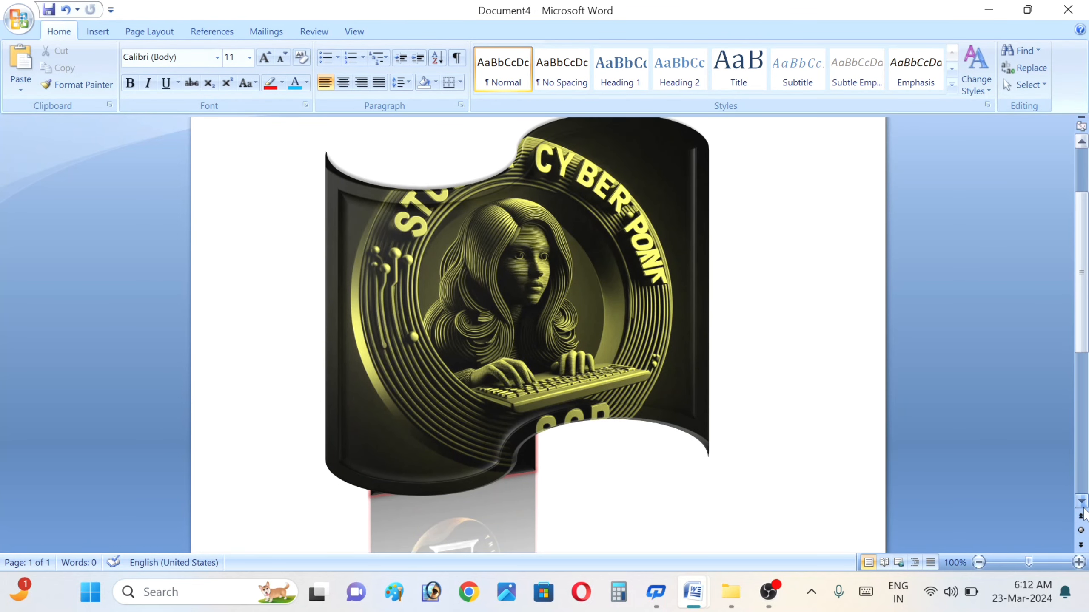
Send the wavy picture behind the SCP logo, and check its text wrapping option.
left_click(501, 330)
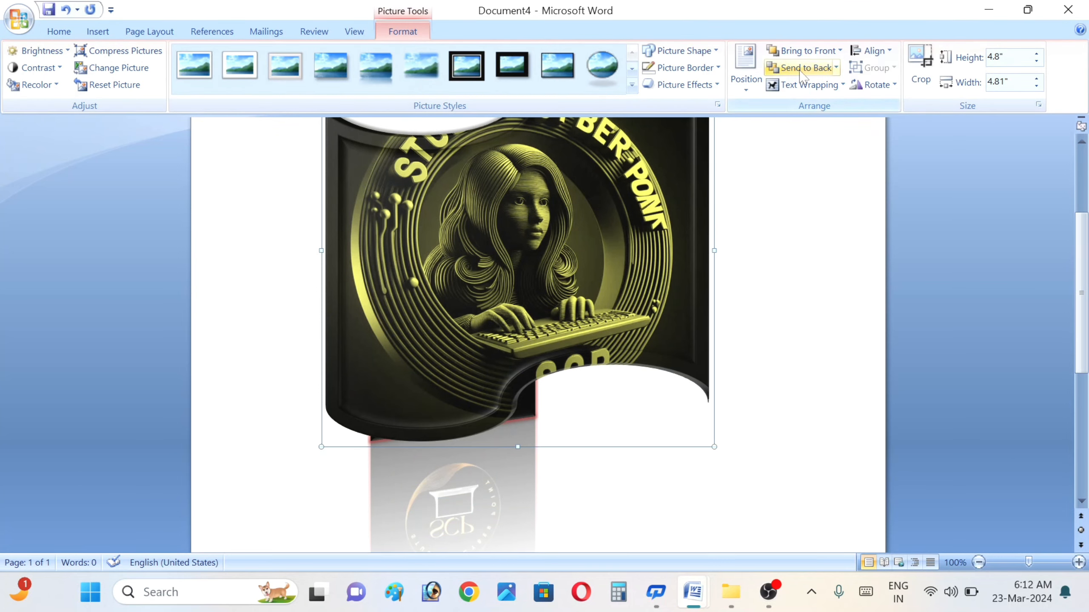
left_click(801, 75)
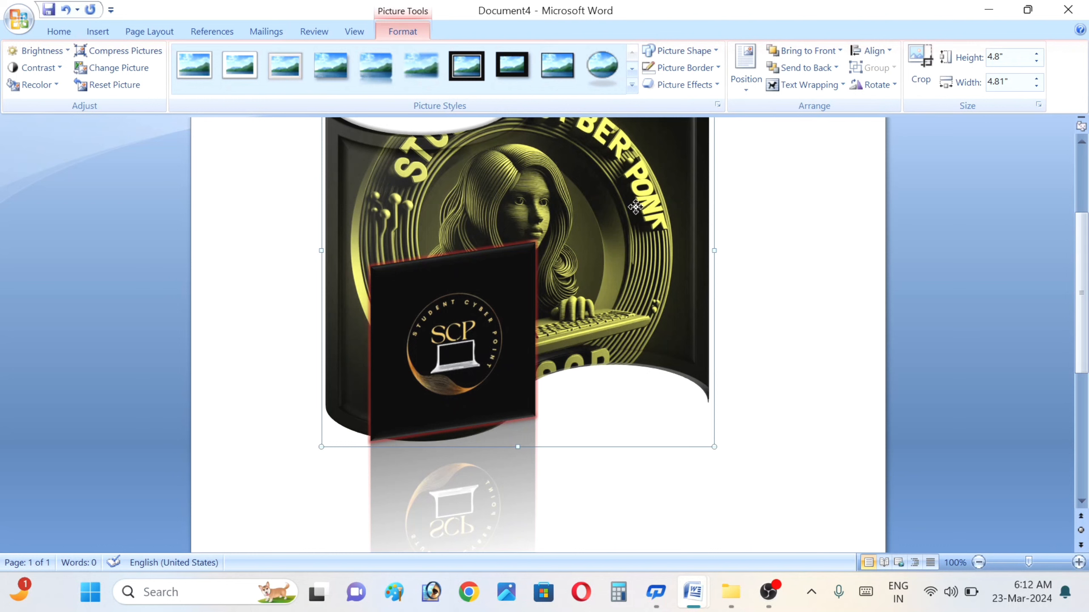
left_click(806, 88)
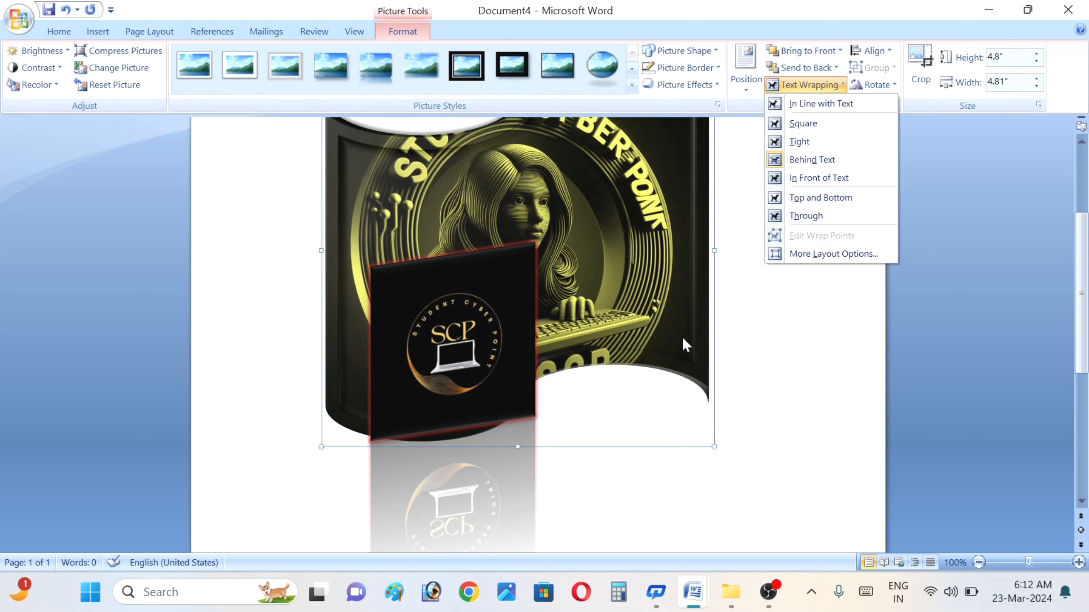
Insert another SCP logo picture from the Desktop file "WhatsApp Image 2024-02-04 at 2.41.05 PM".
left_click(93, 35)
left_click(170, 74)
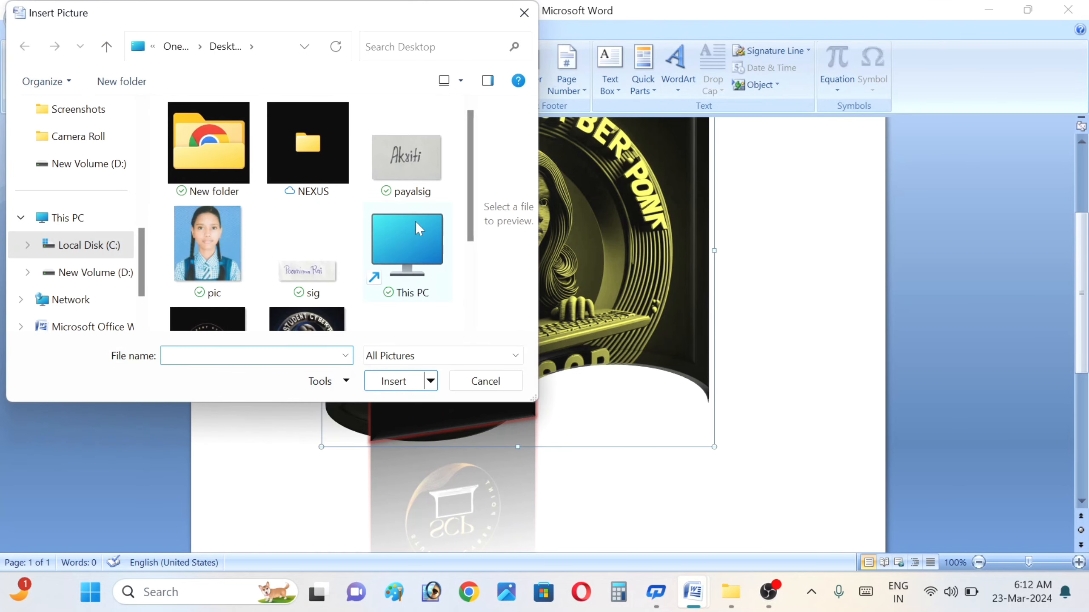
left_click(470, 324)
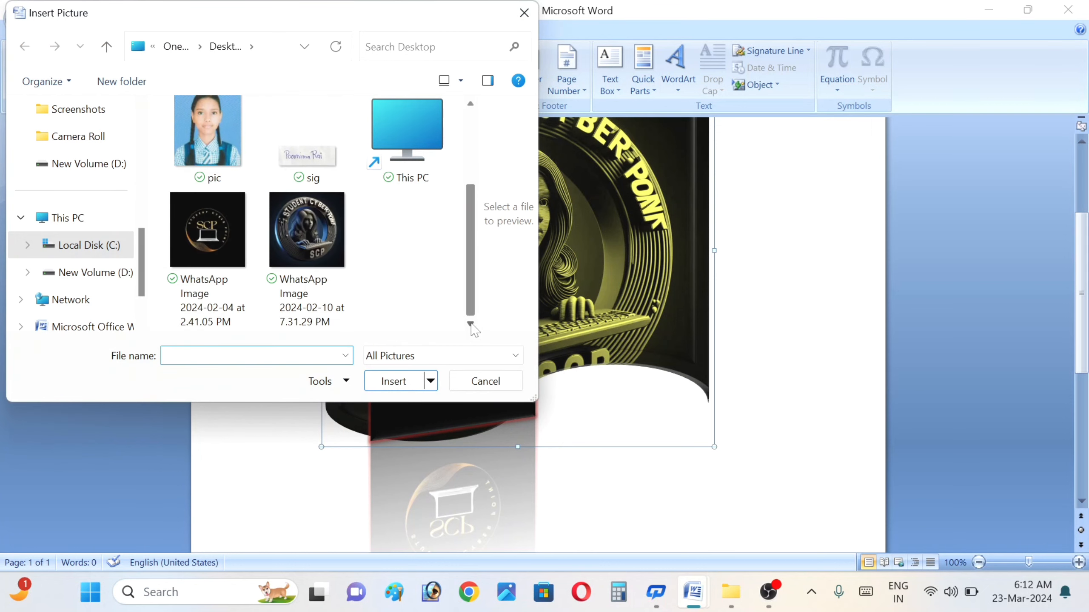
left_click(298, 228)
double_click(230, 221)
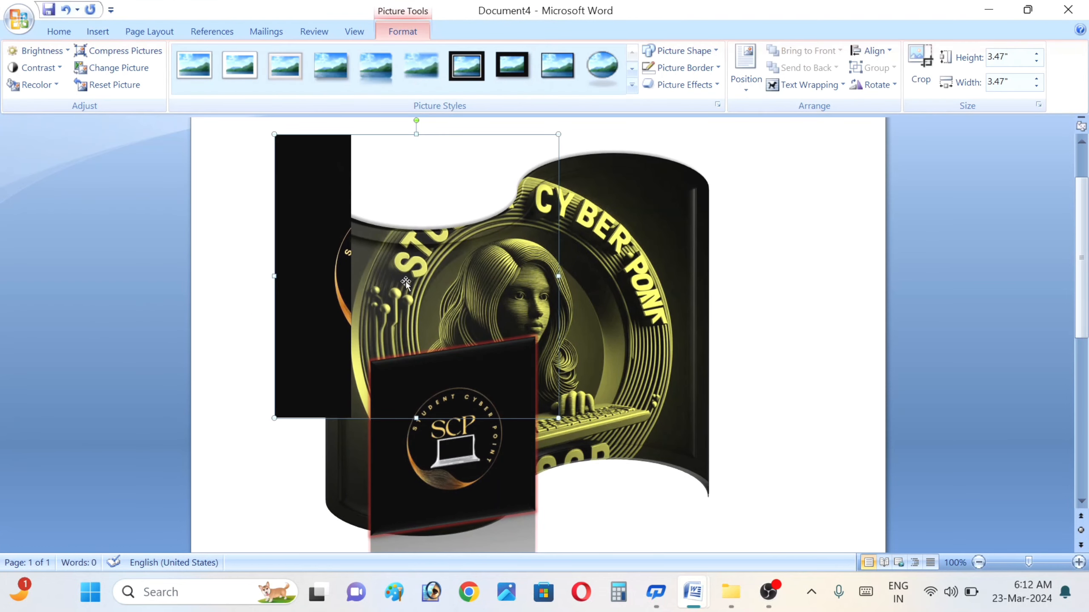
Move the wavy picture toward the page's right edge, away from the newly inserted logo.
left_click_drag(430, 324, 463, 409)
left_click(457, 423)
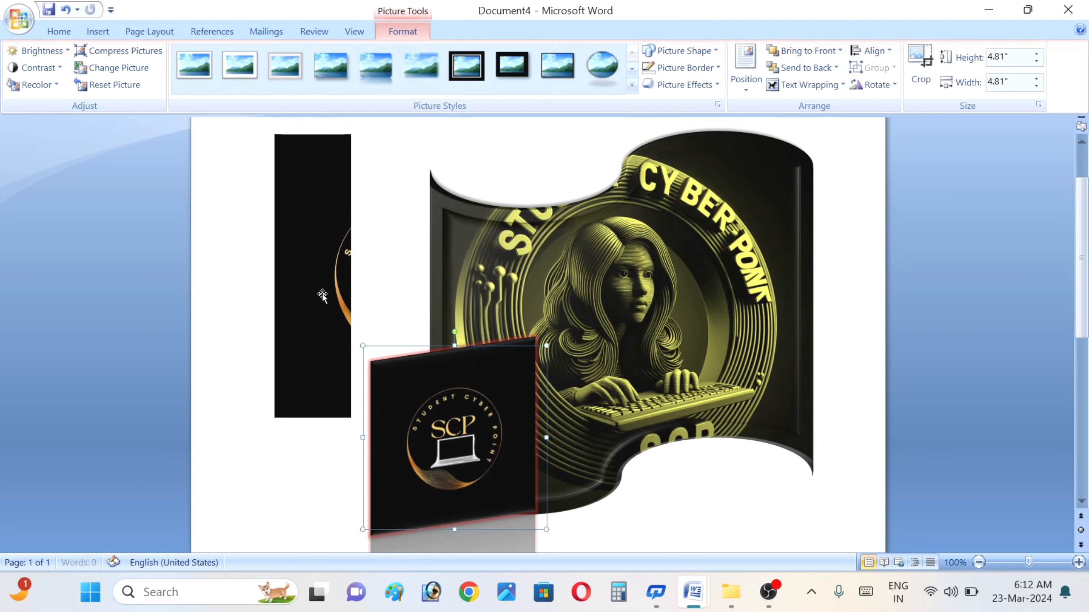
Set the newly inserted SCP logo's text wrapping to In Front of Text and move it to the page's upper-left area.
left_click(321, 294)
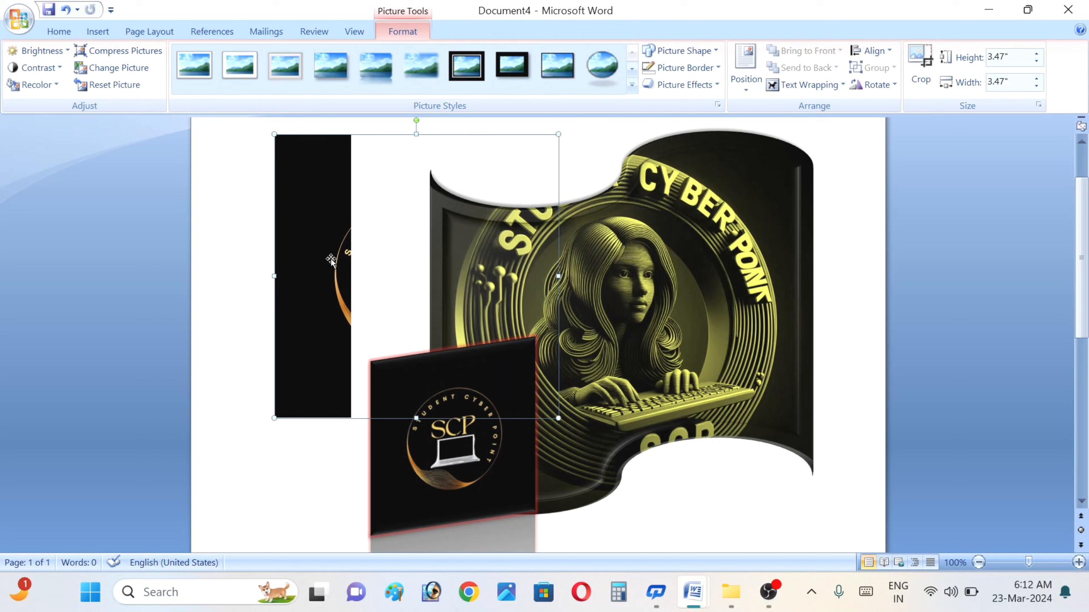
left_click(805, 86)
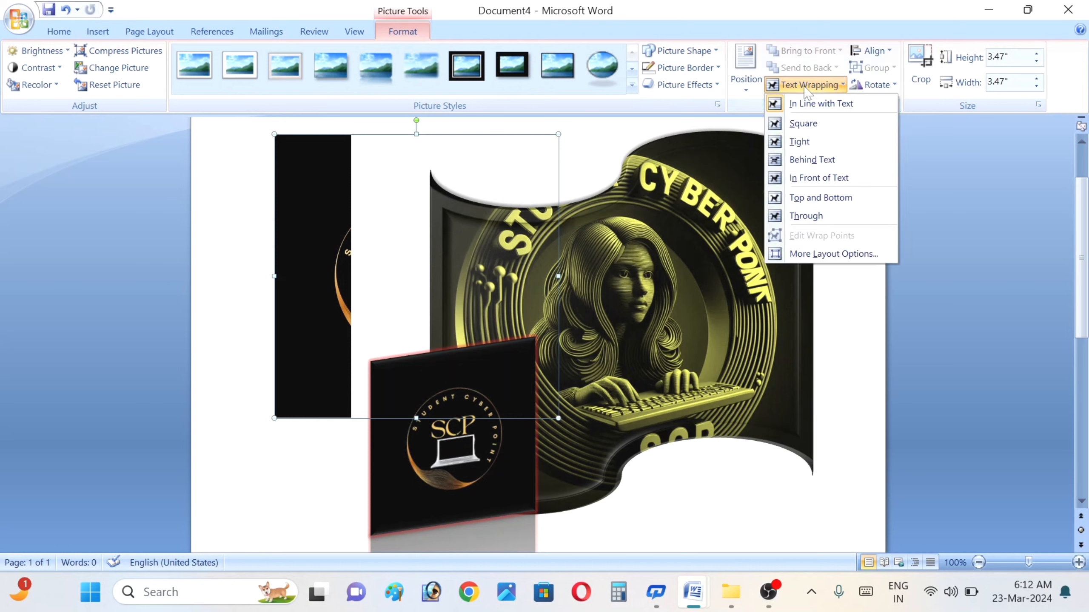
left_click(813, 185)
left_click_drag(324, 207, 327, 235)
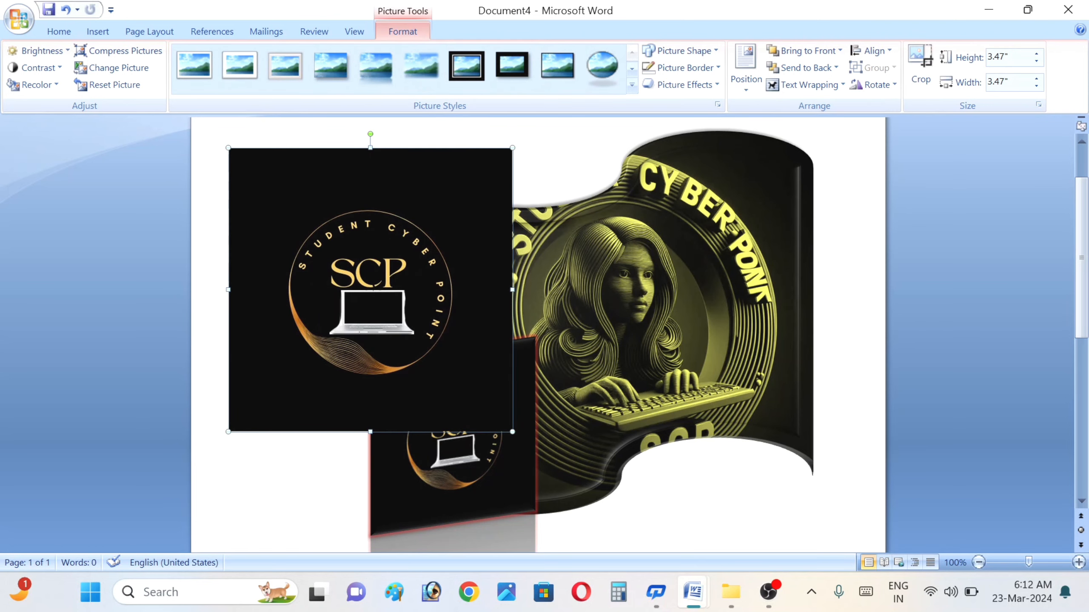
Align the newly inserted SCP logo to the right margin, and after that to the left margin.
left_click(875, 51)
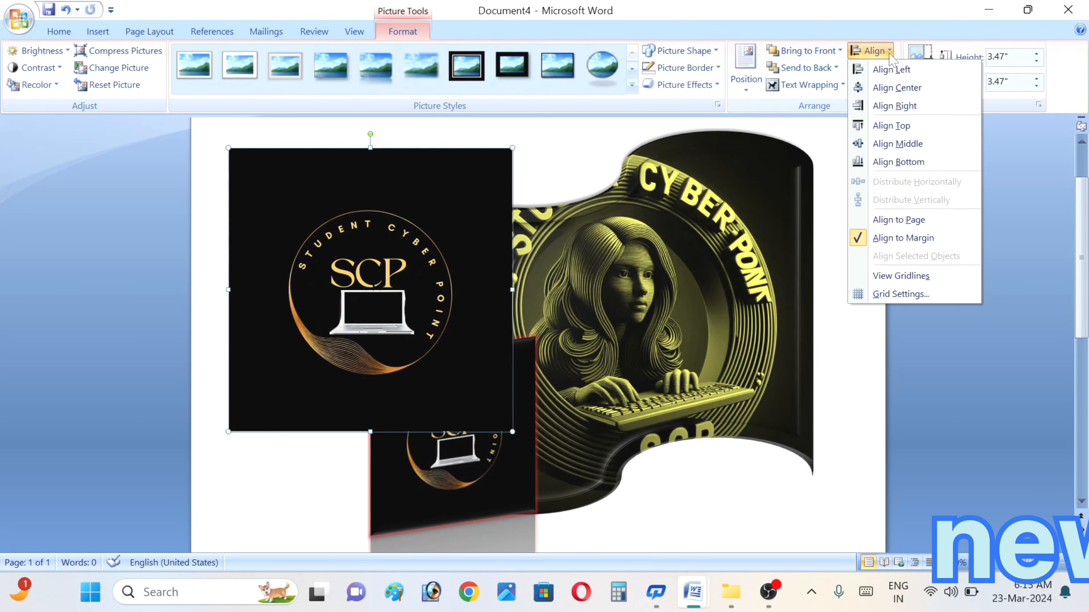
left_click(902, 109)
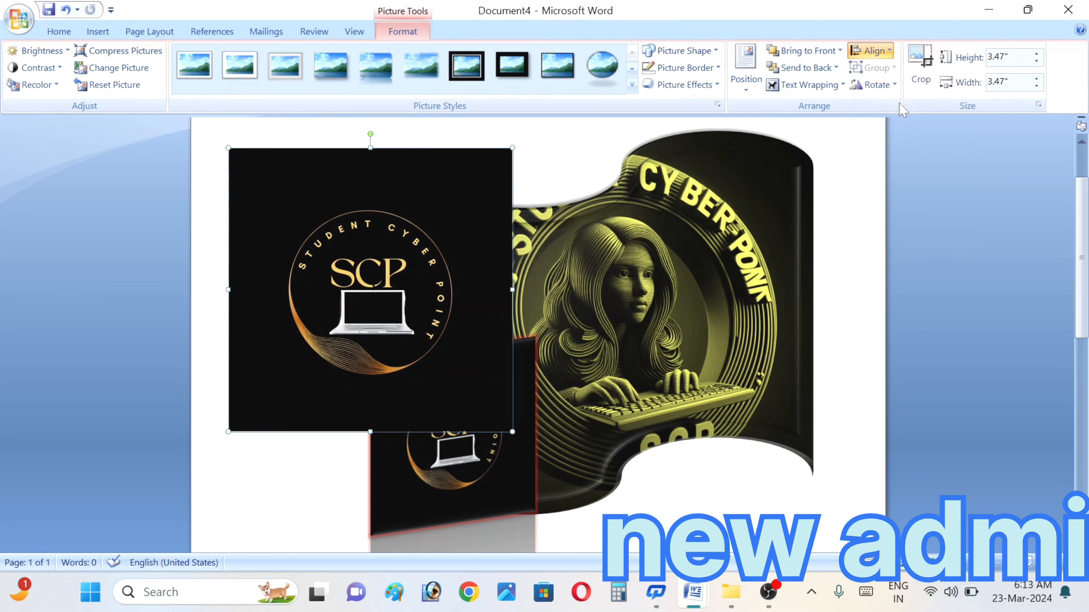
left_click(875, 51)
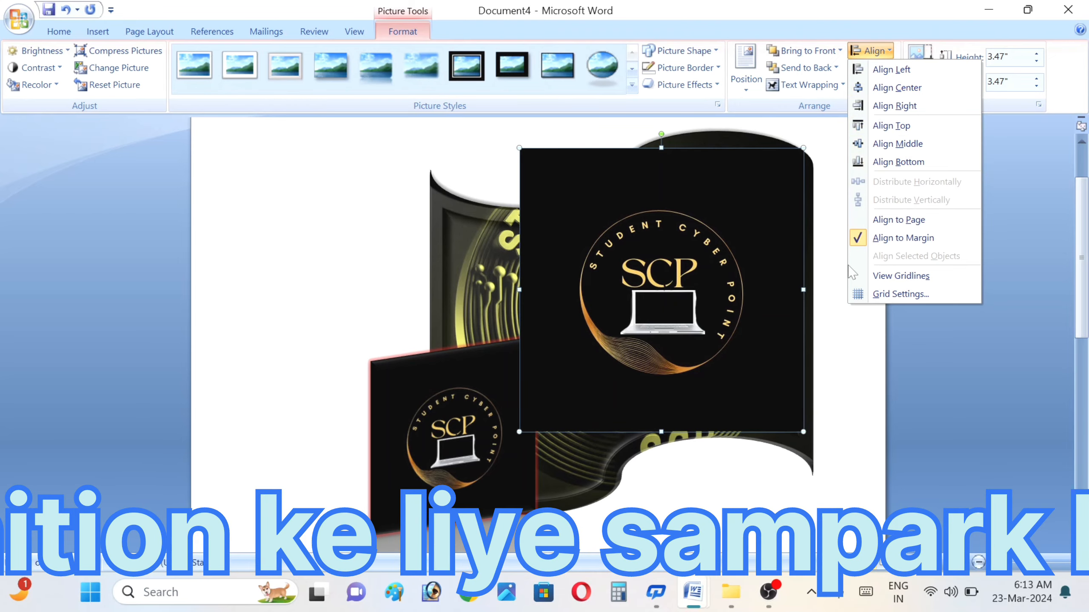
left_click(647, 318)
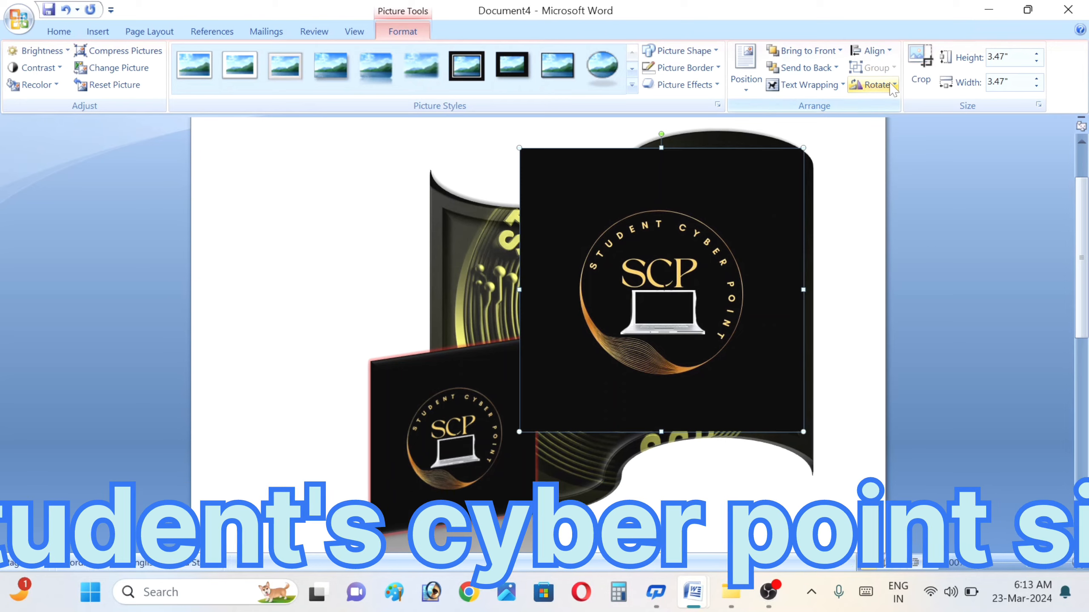
left_click(875, 51)
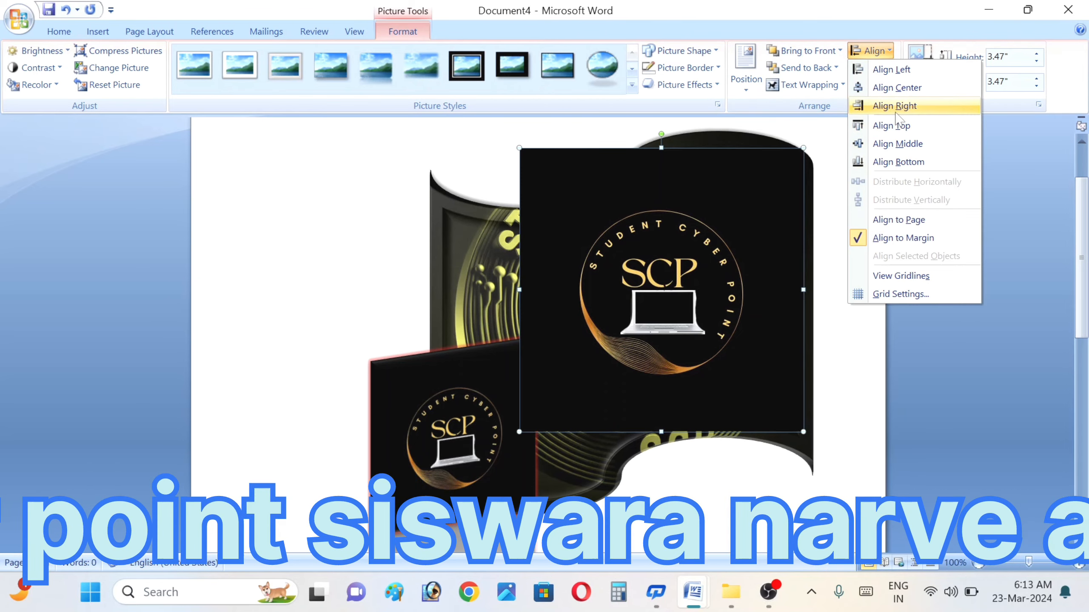
left_click(896, 69)
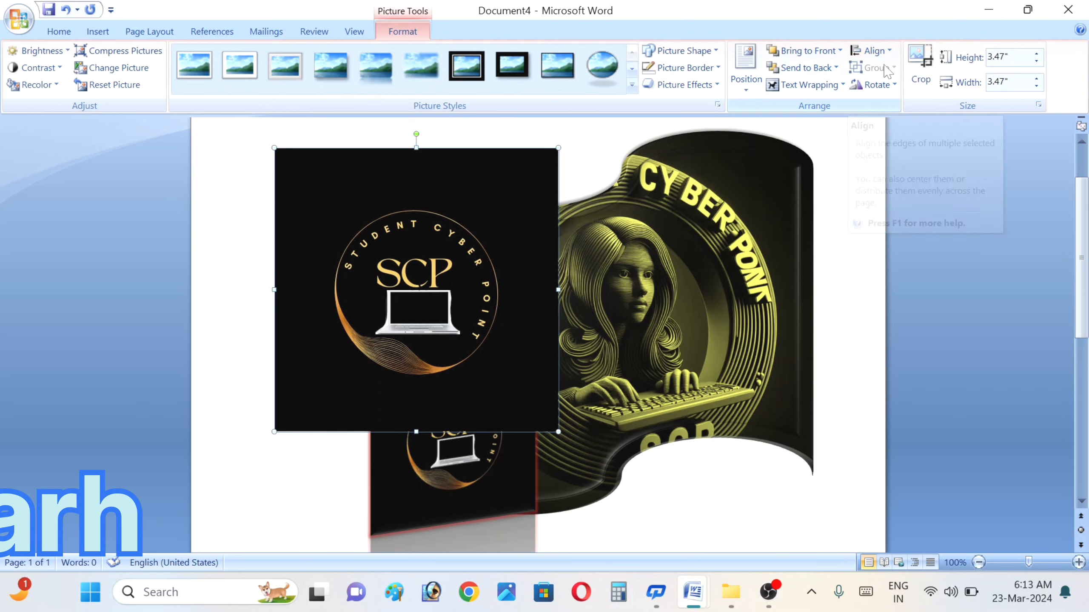
Align the SCP logo vertically to the middle of the margins, and after that to the bottom margin.
left_click(874, 52)
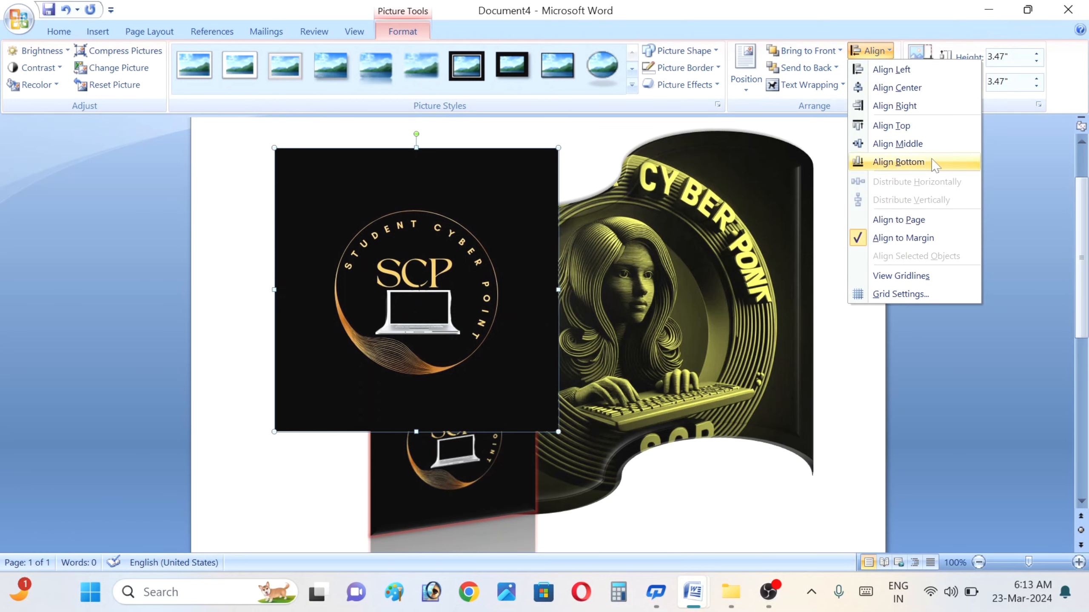
left_click(902, 145)
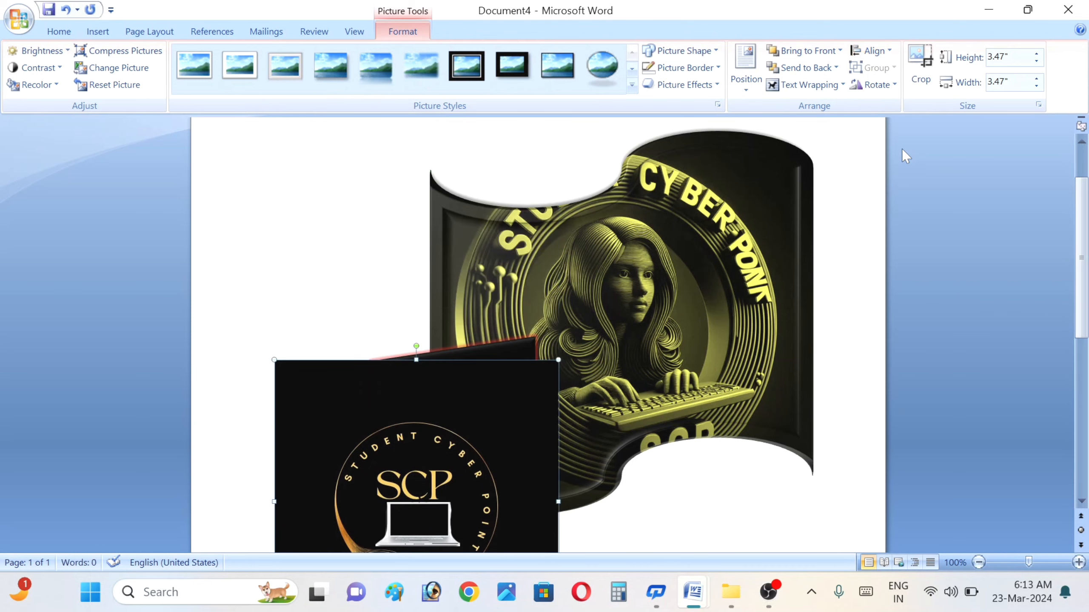
left_click(872, 51)
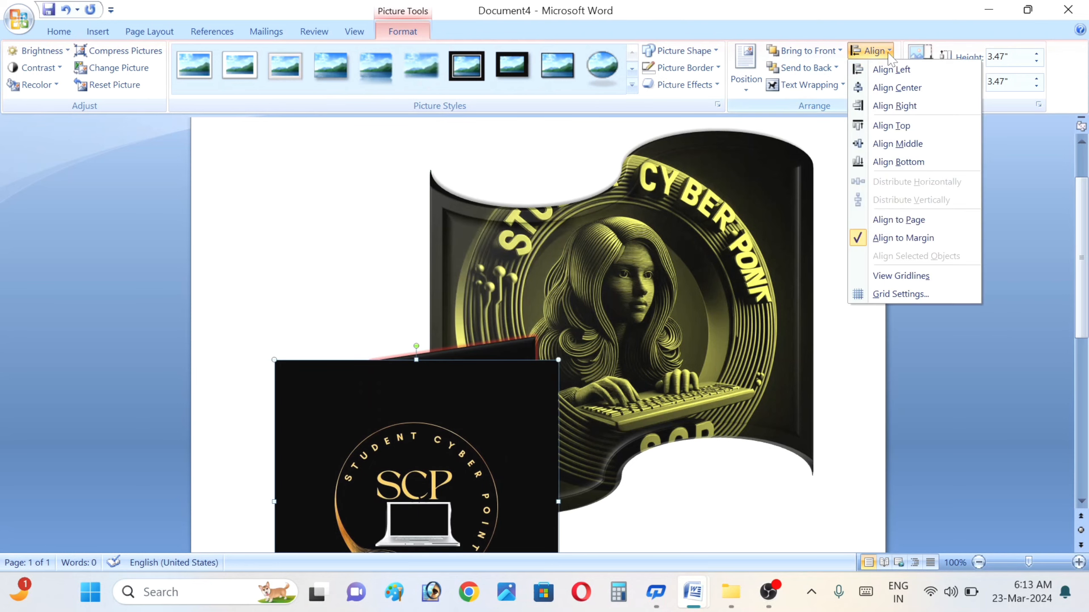
left_click(909, 167)
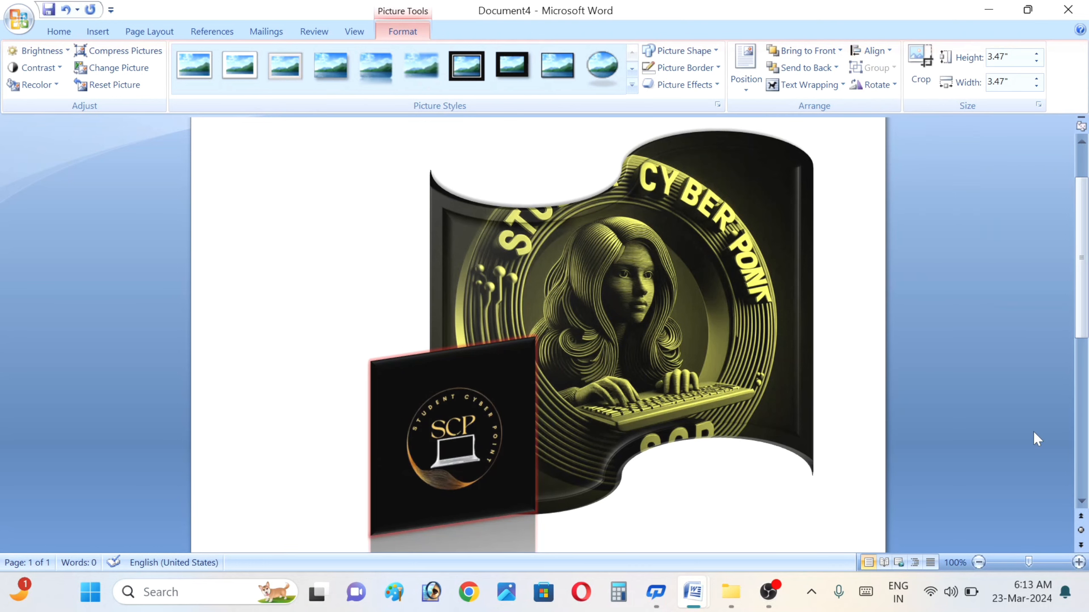
scroll(1081, 500, "down", 8)
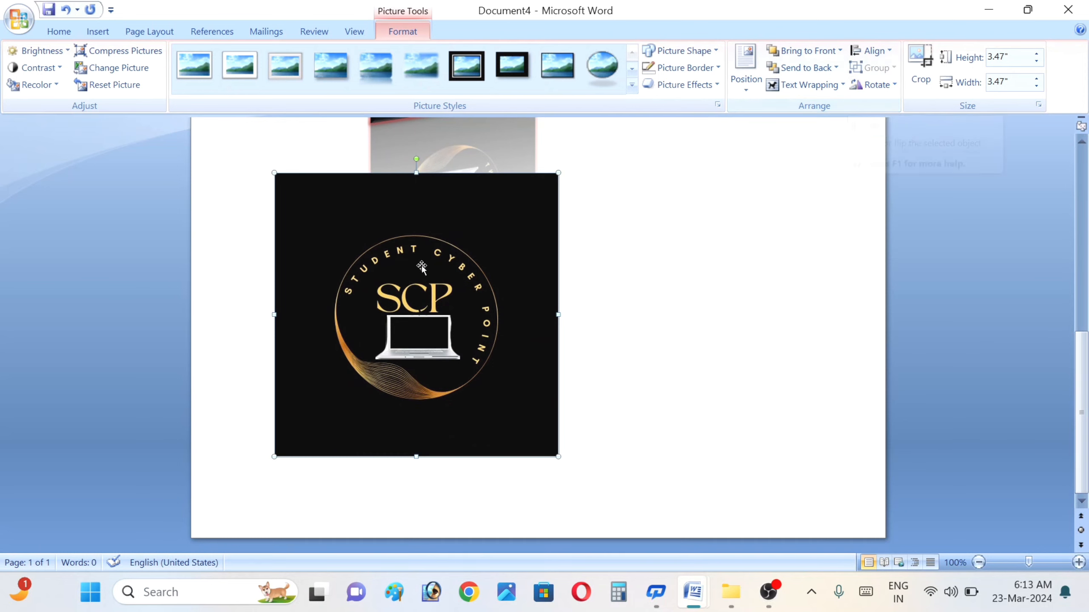
Rotate the bottom-aligned SCP logo right by 90°.
left_click(893, 89)
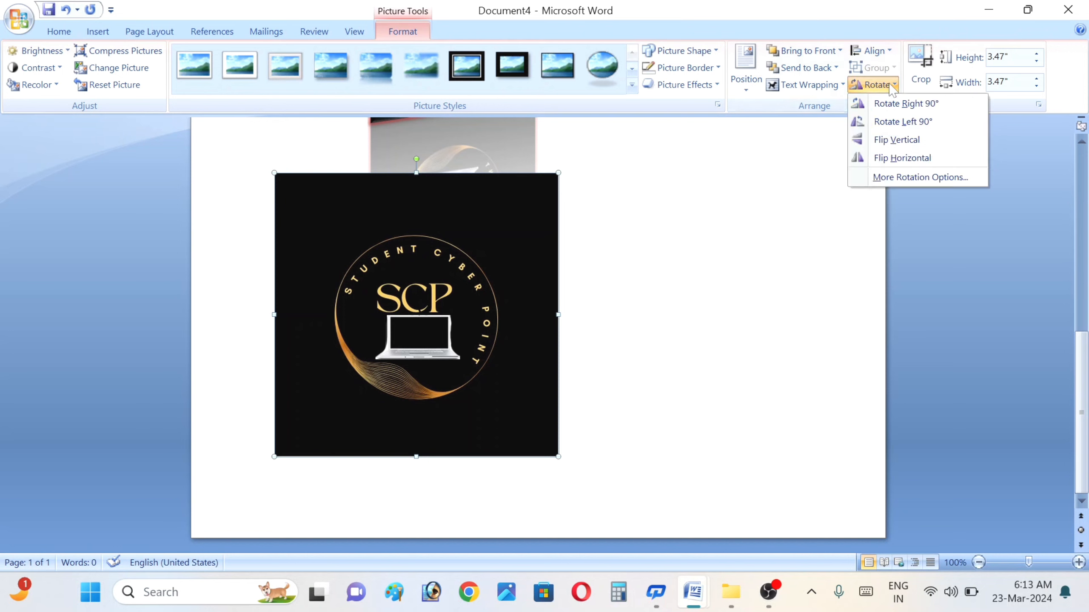
left_click(908, 114)
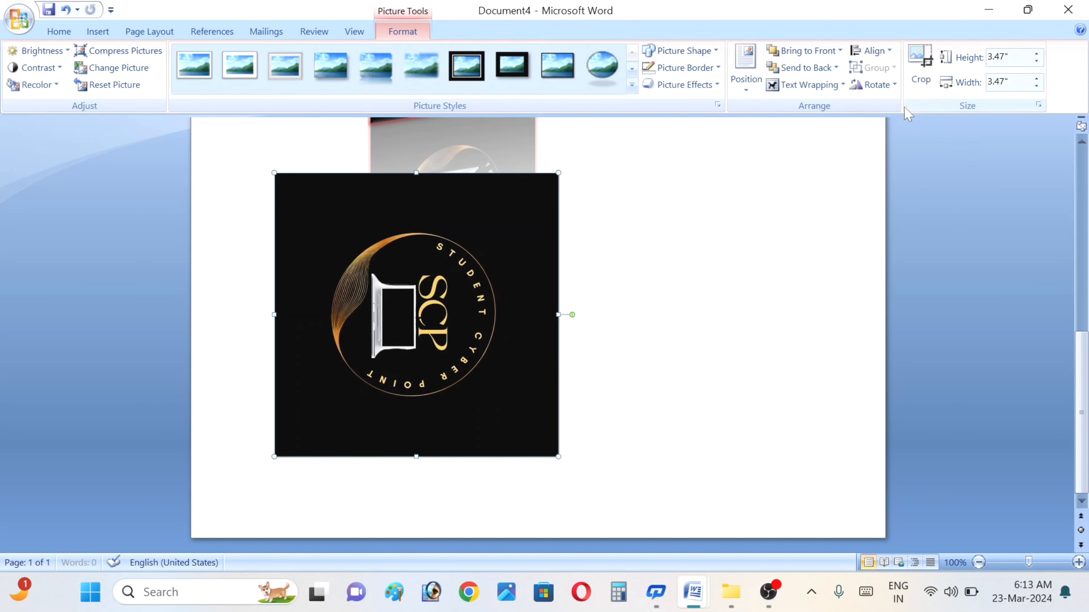
left_click(877, 91)
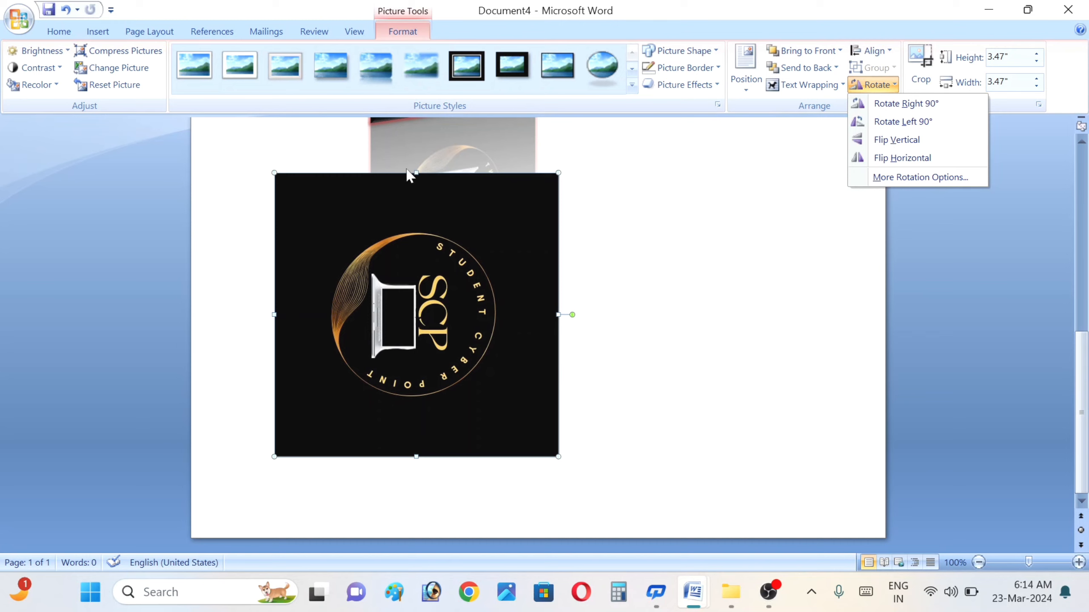
left_click(422, 184)
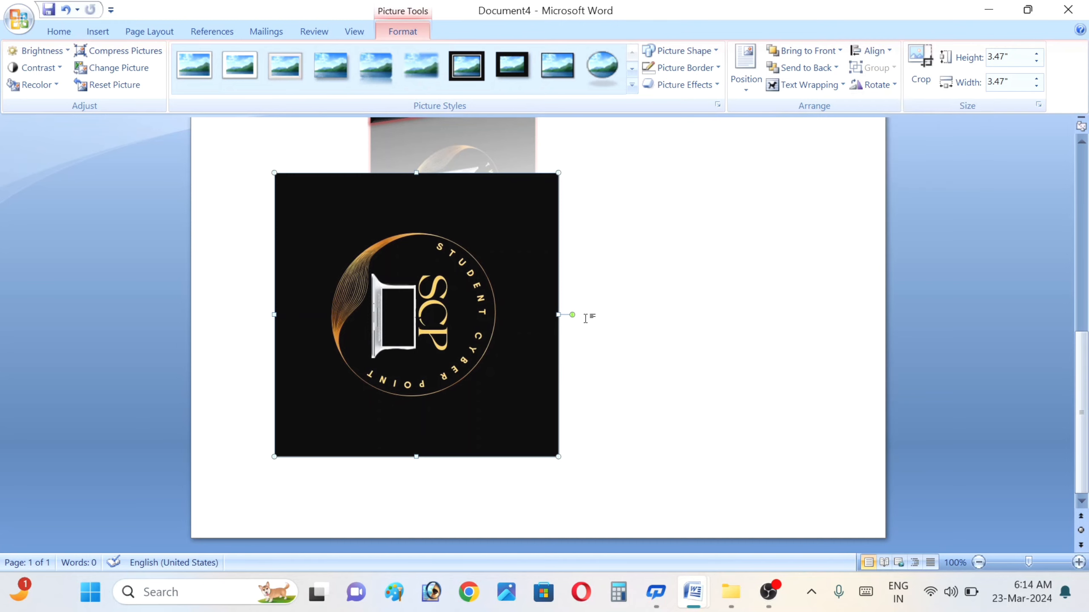
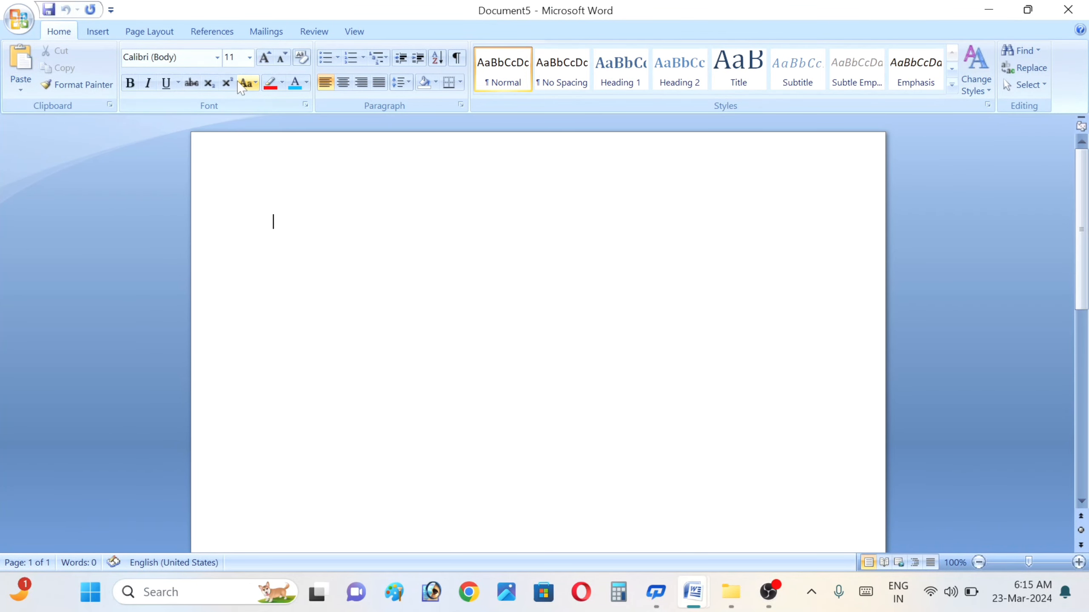
Set the font size to 26 in the blank document and generate sample paragraphs with =rand().
left_click(249, 57)
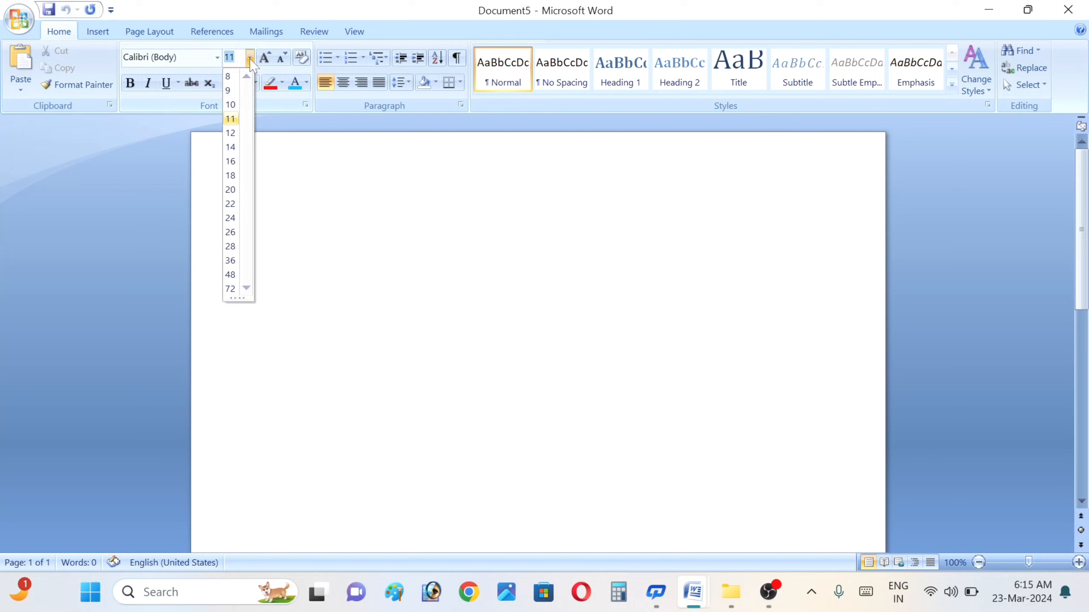
left_click(230, 232)
type("=ra")
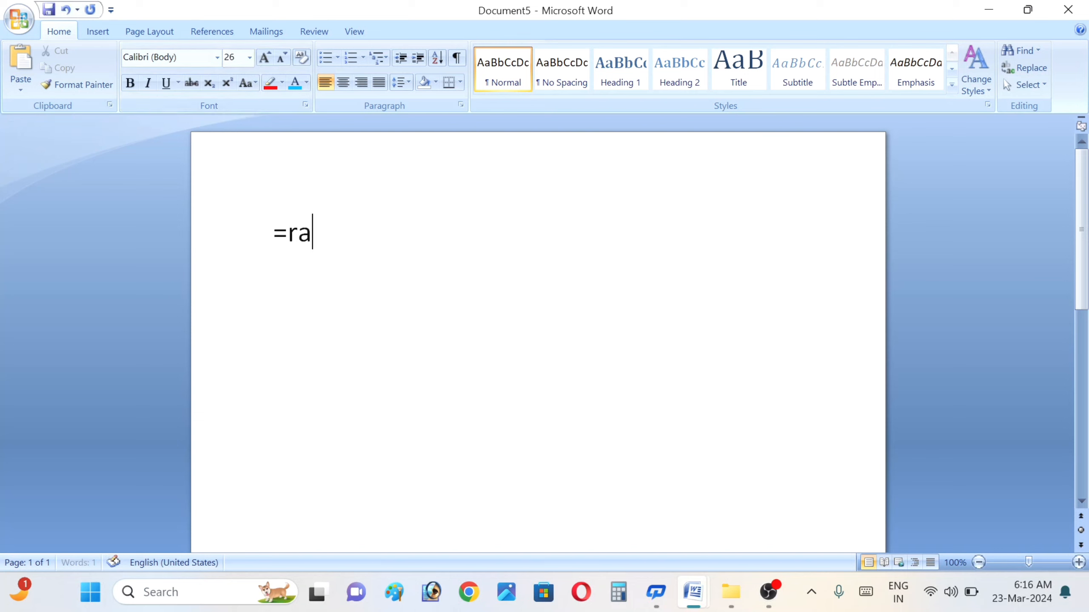
type("nd()")
key("Return")
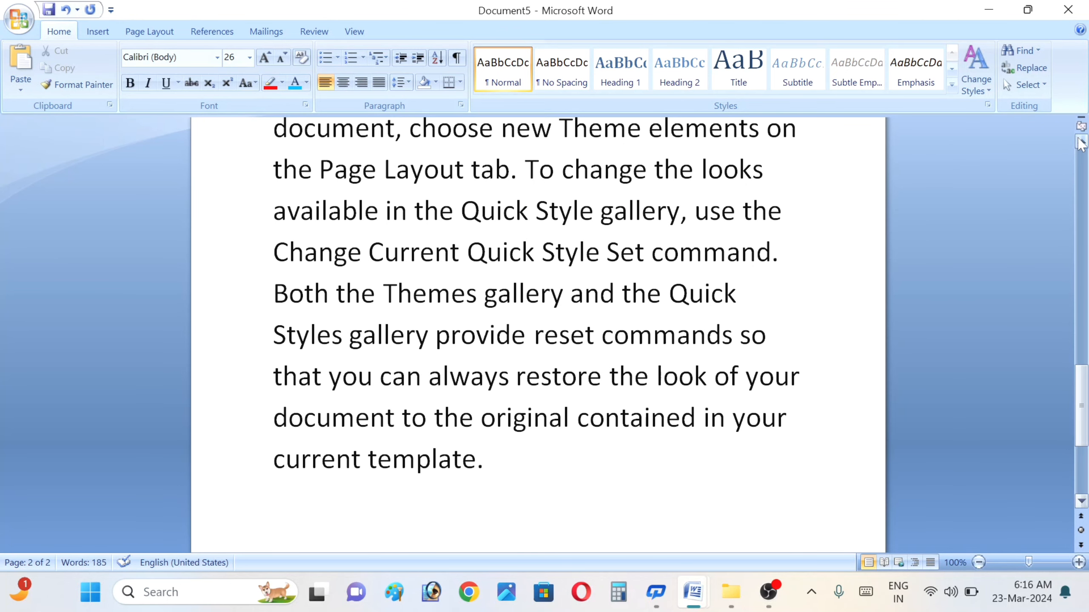
Insert the Student Cyber-Ponk picture from the Desktop folder after the sample text.
scroll(1082, 144, "up", 4)
scroll(1082, 145, "up", 2)
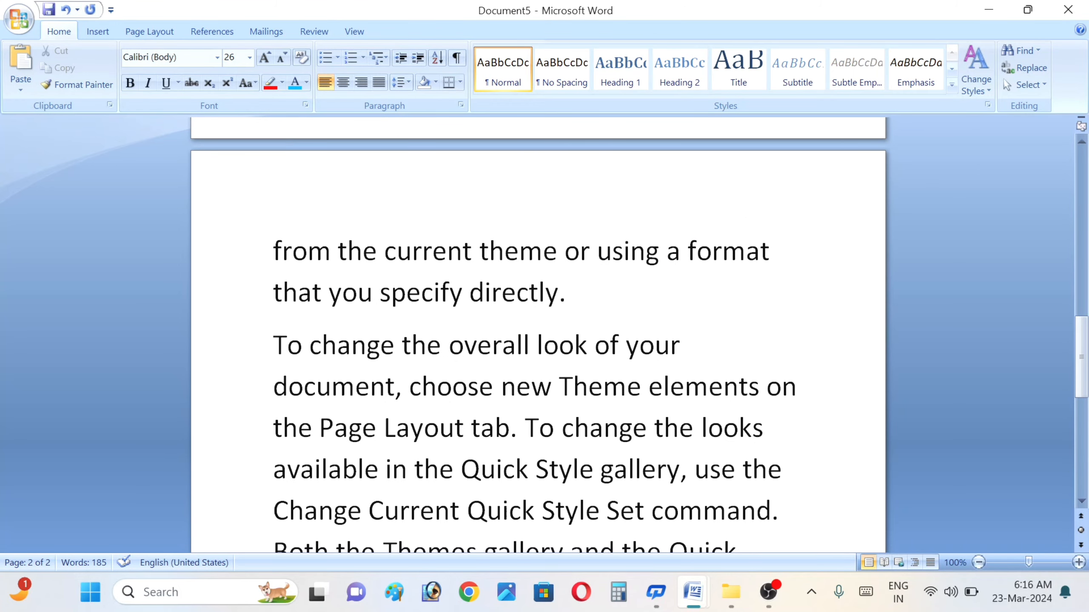
left_click(98, 32)
left_click(163, 80)
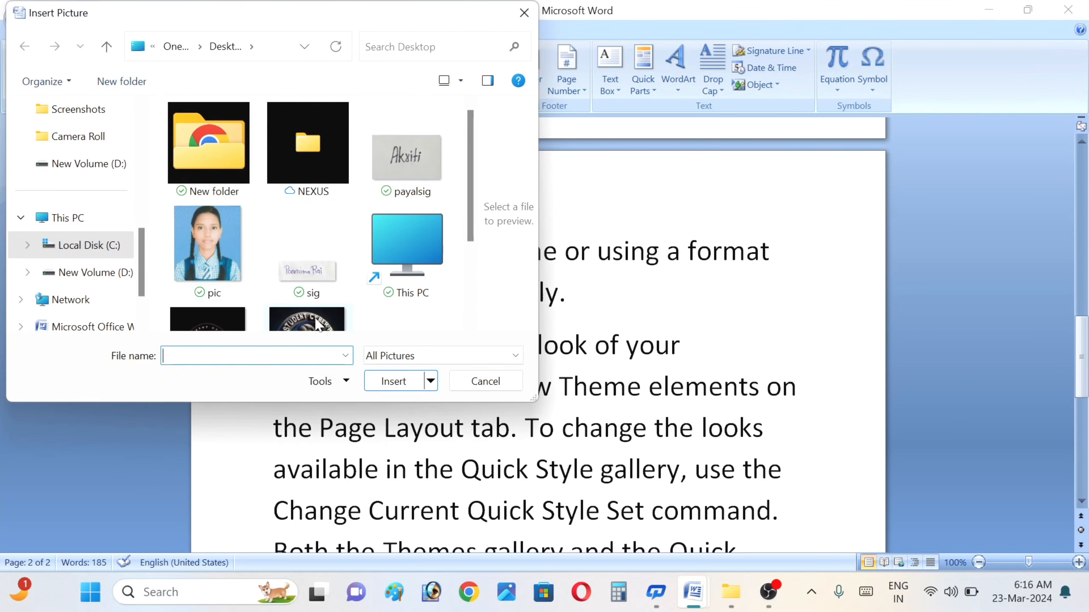
double_click(316, 319)
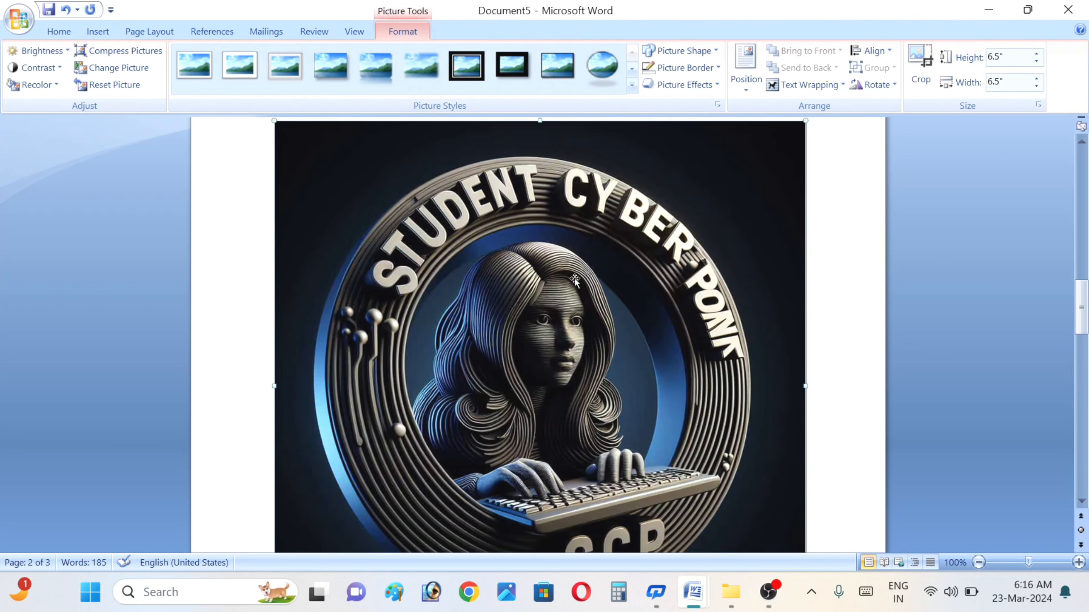
Try to move the inserted picture sideways, and set its text wrapping to In Front of Text.
left_click_drag(575, 281, 936, 299)
left_click_drag(843, 312, 844, 311)
left_click(813, 89)
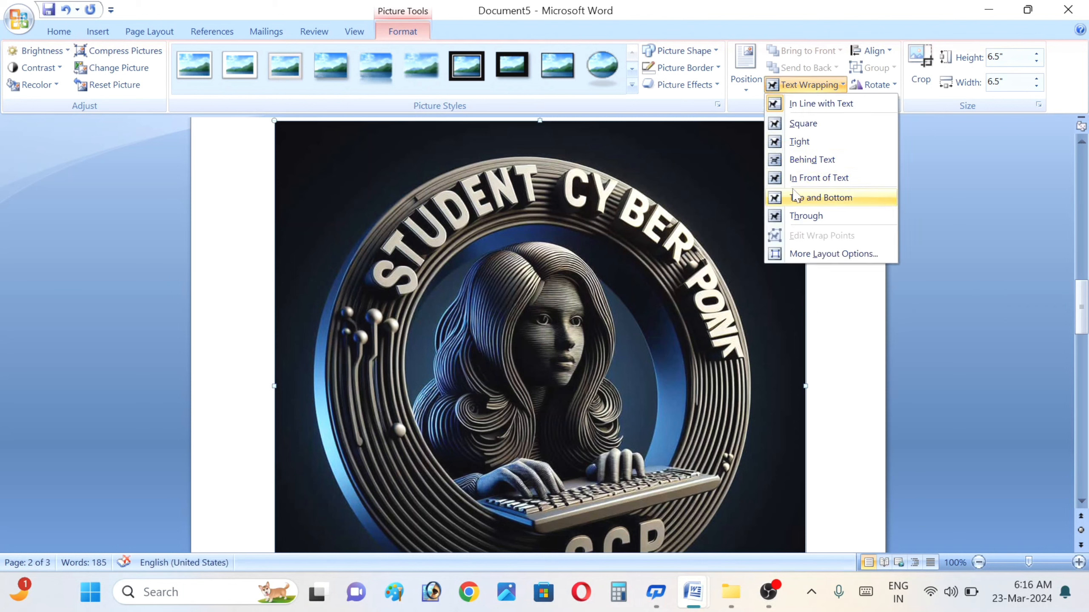
left_click(806, 179)
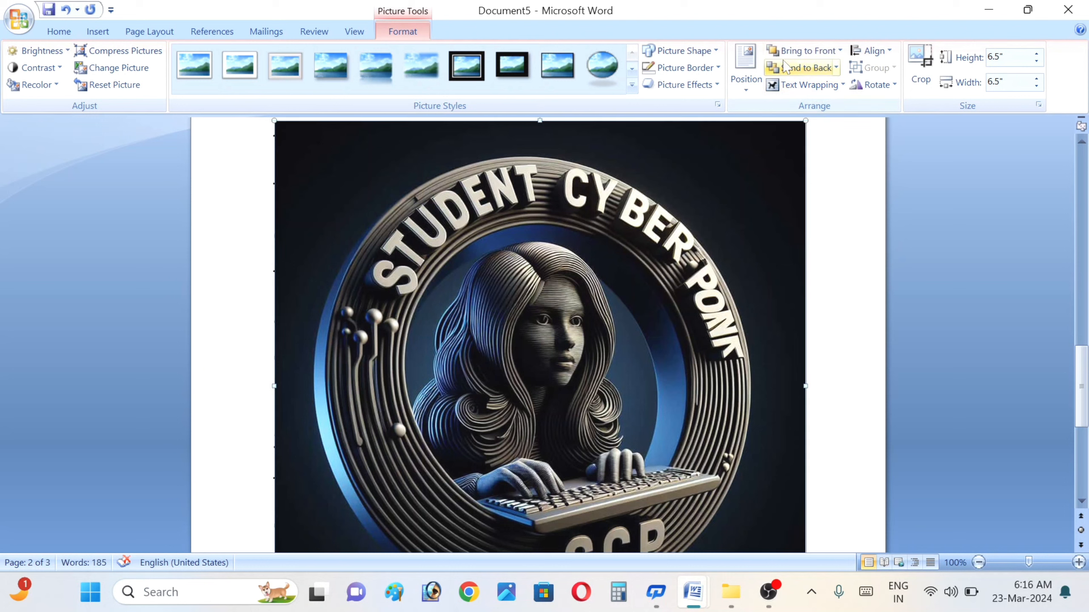
Send the picture to the back and set its text wrapping to Behind Text.
left_click(803, 65)
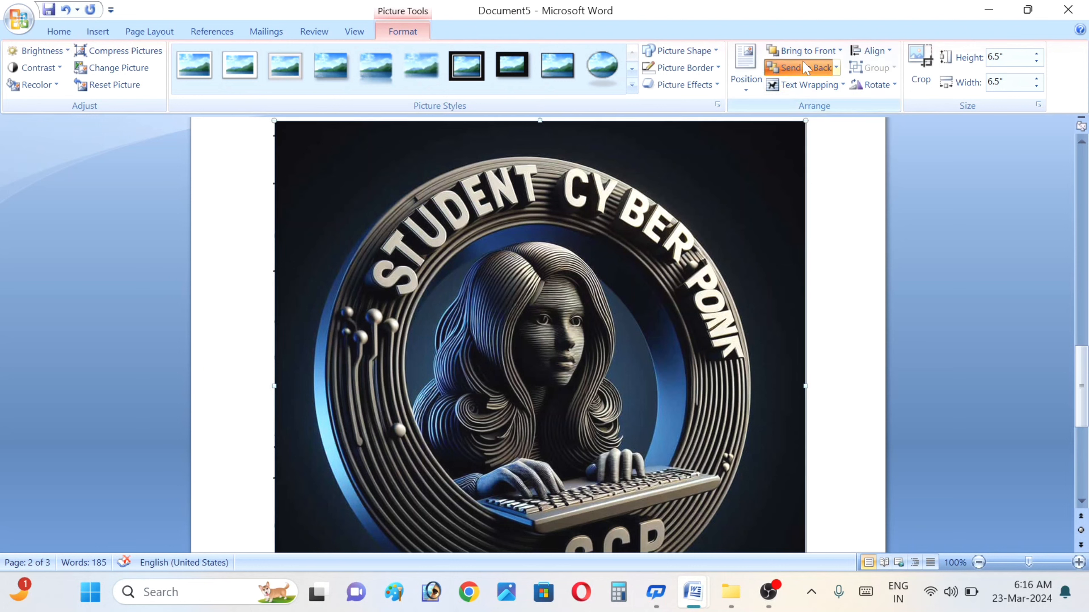
left_click(802, 85)
left_click(812, 160)
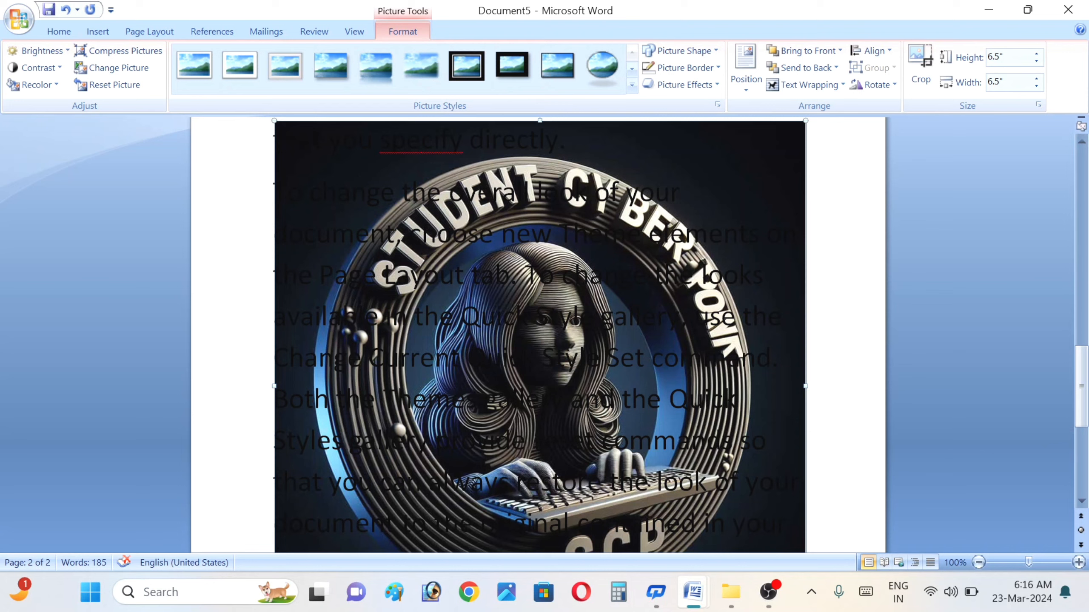
Highlight all of the document's text in red.
double_click(504, 360)
key("ctrl+a")
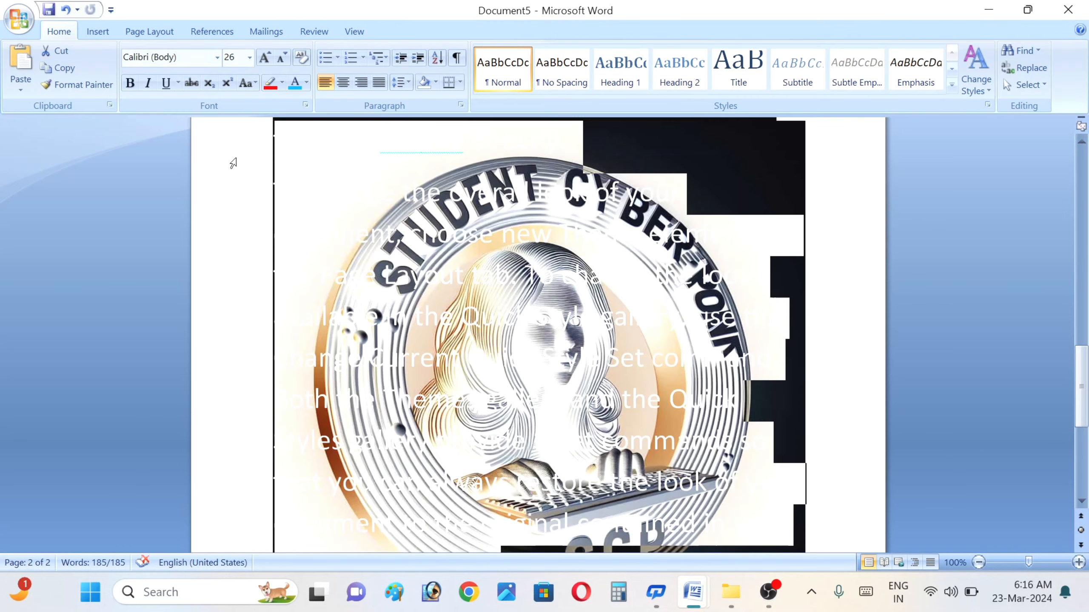
left_click(270, 83)
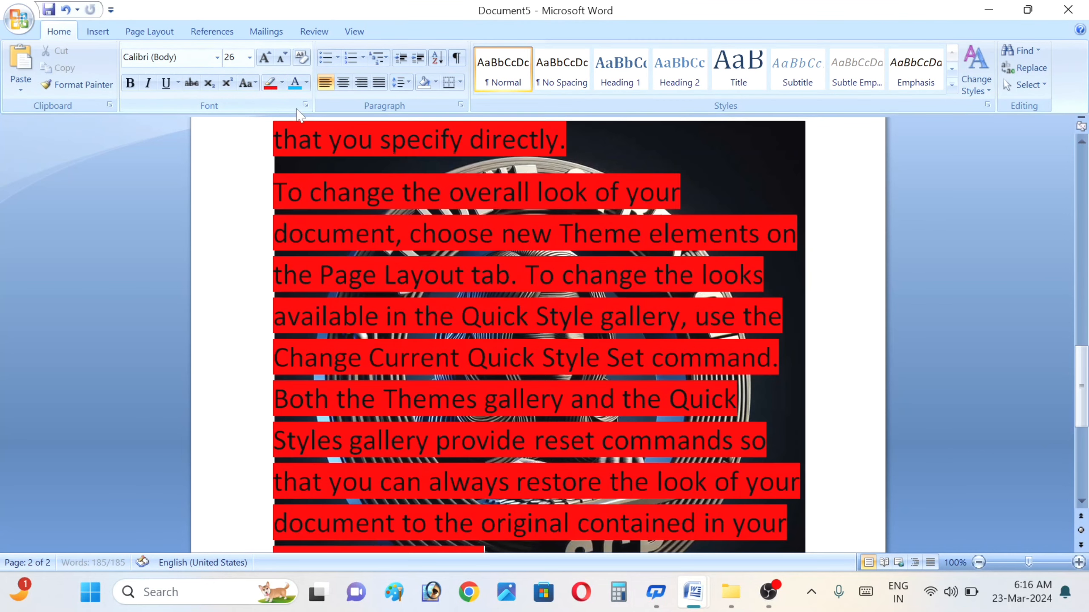
Examine how the red-highlighted text overlaps the picture behind it on the second page.
left_click(781, 185)
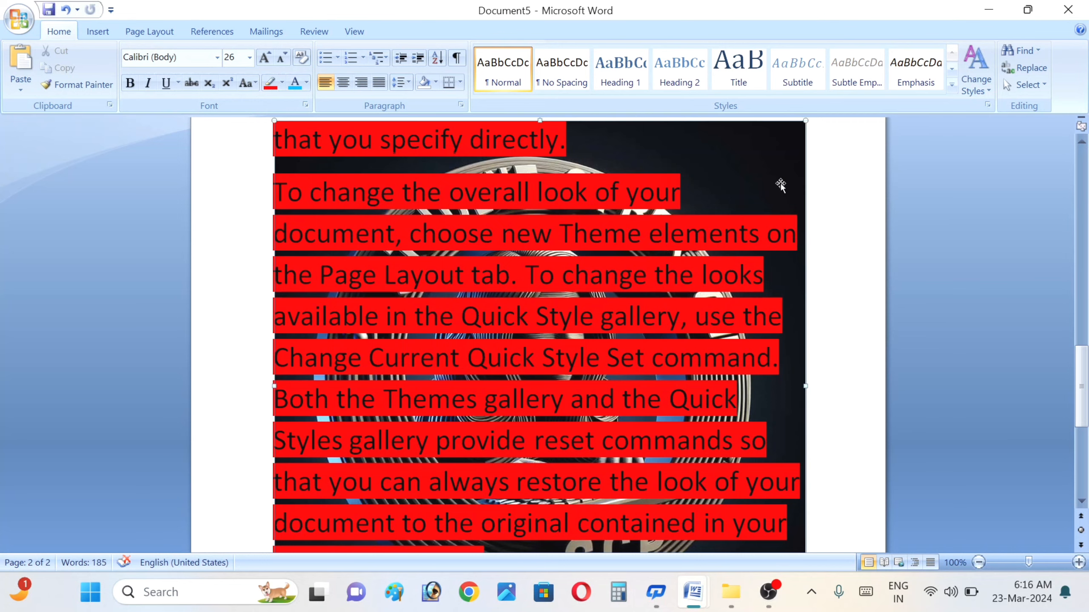
left_click(688, 192)
triple_click(686, 192)
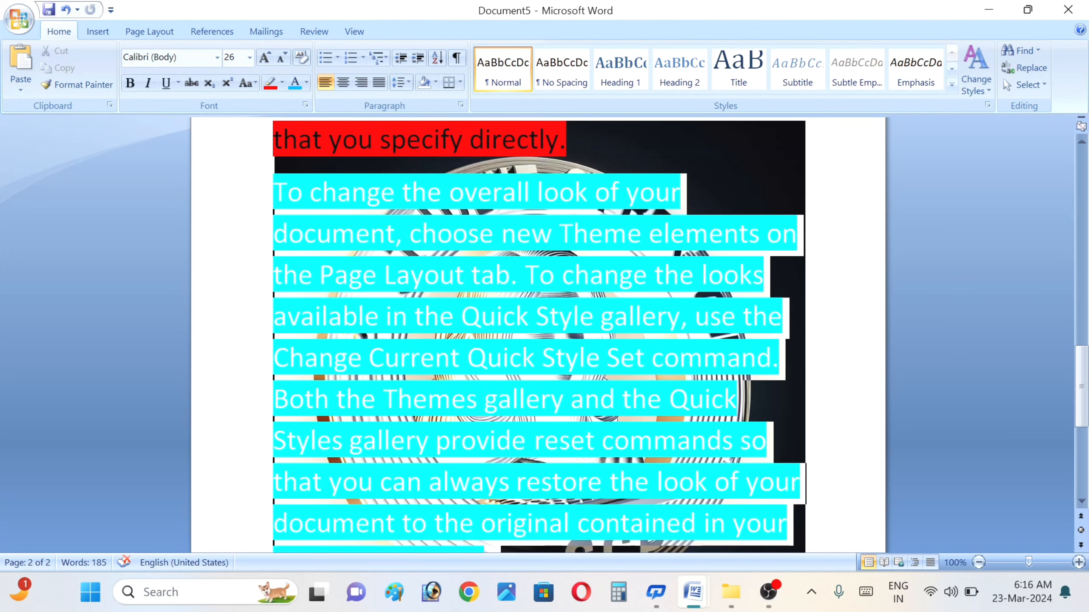
left_click(716, 157)
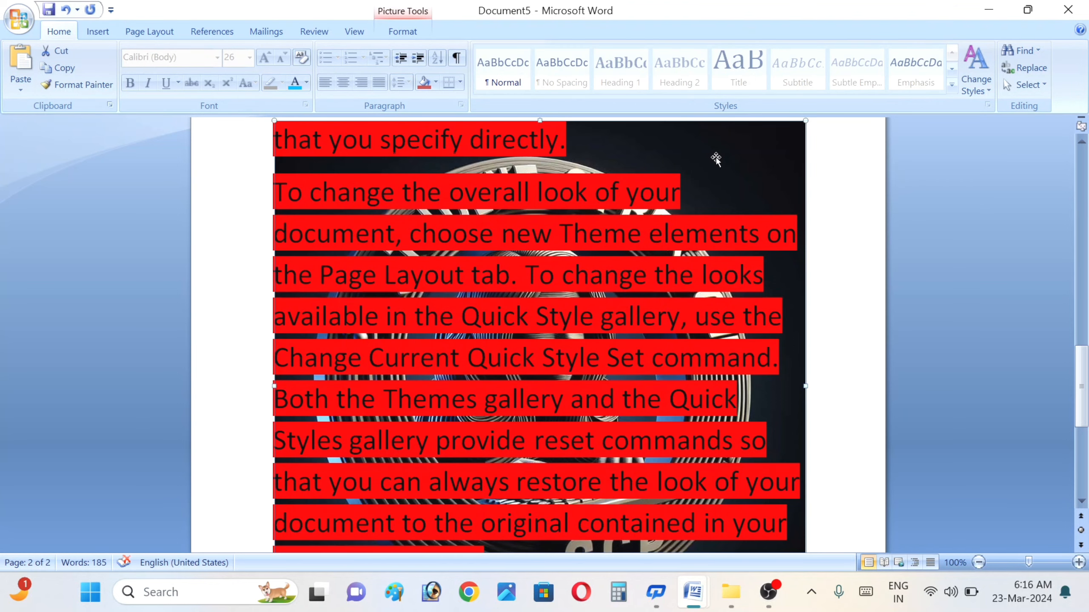
left_click(1081, 502)
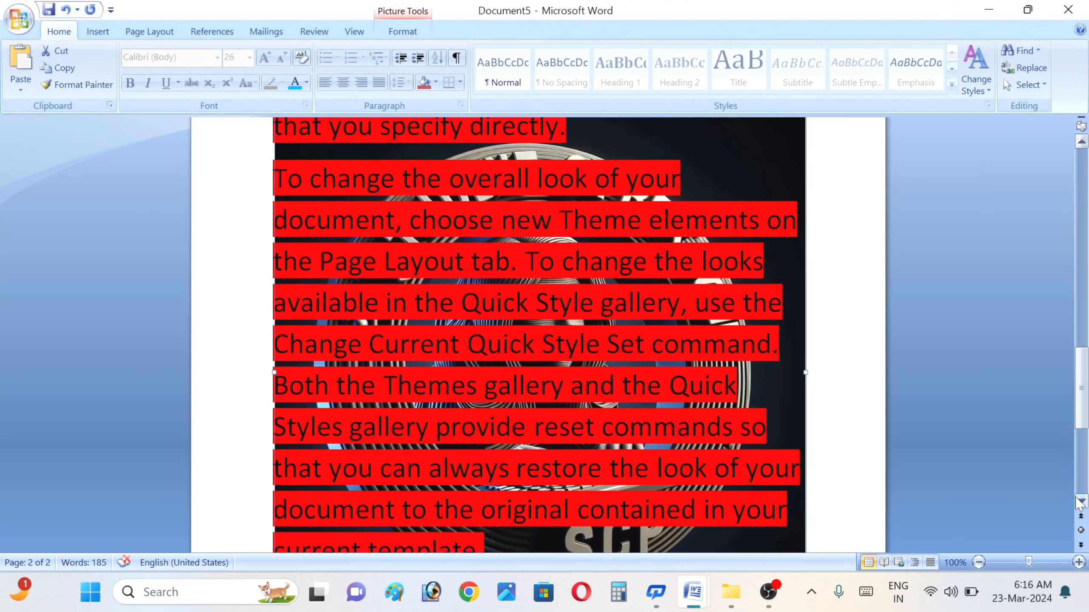
left_click(1080, 502)
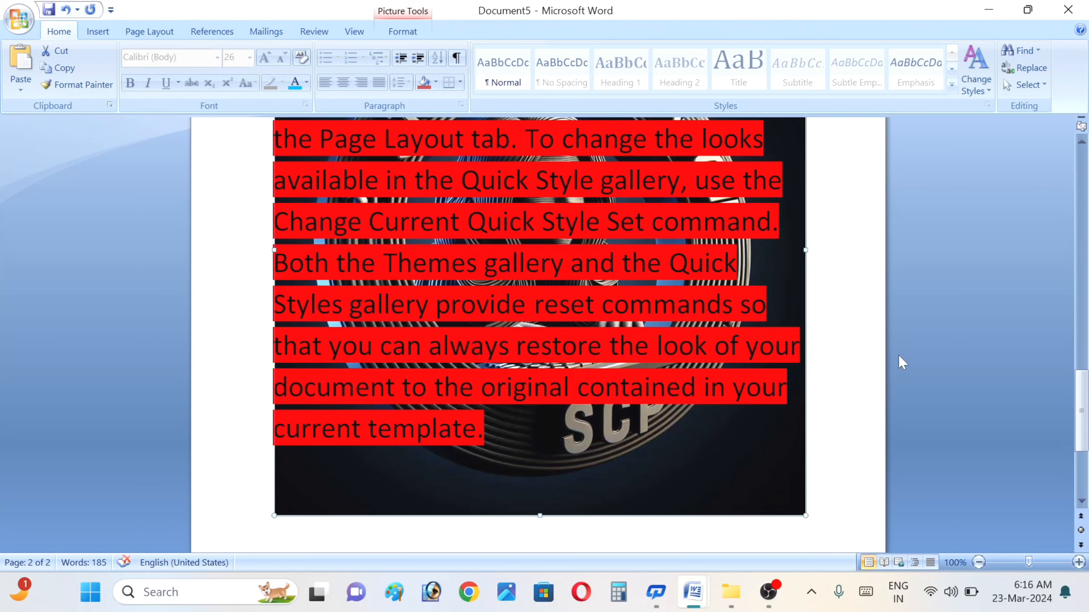
left_click(1081, 502)
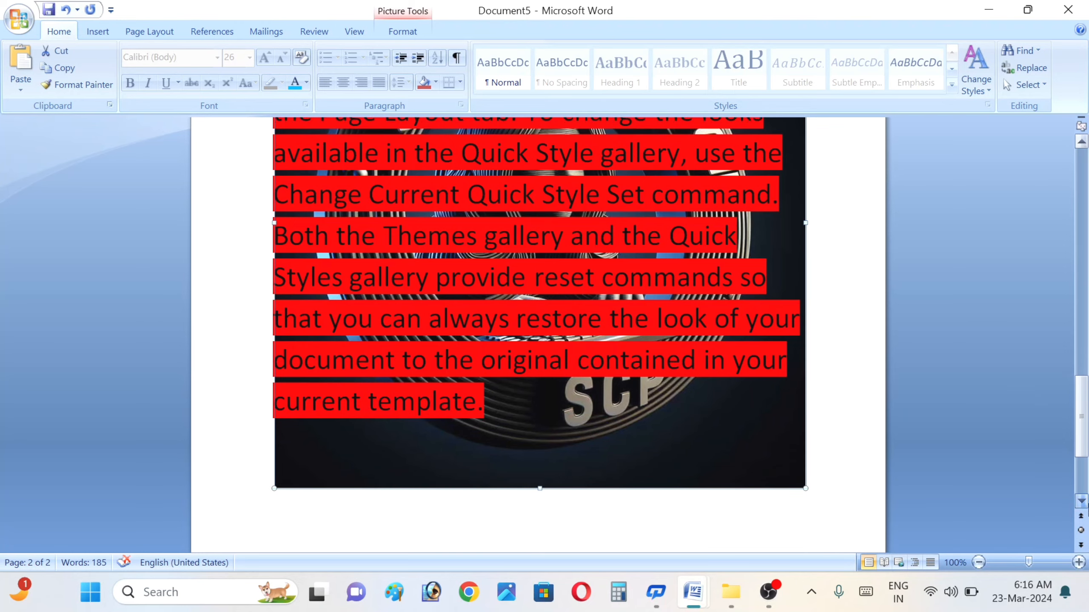
left_click(1081, 171)
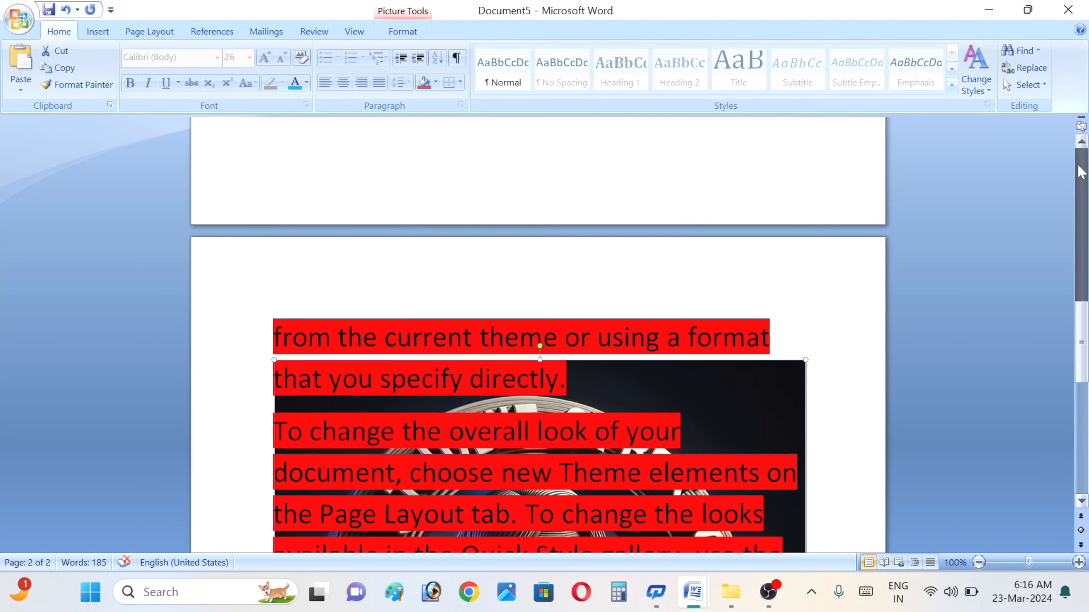
Remove the red highlighting from all of the document's text.
left_click(737, 232)
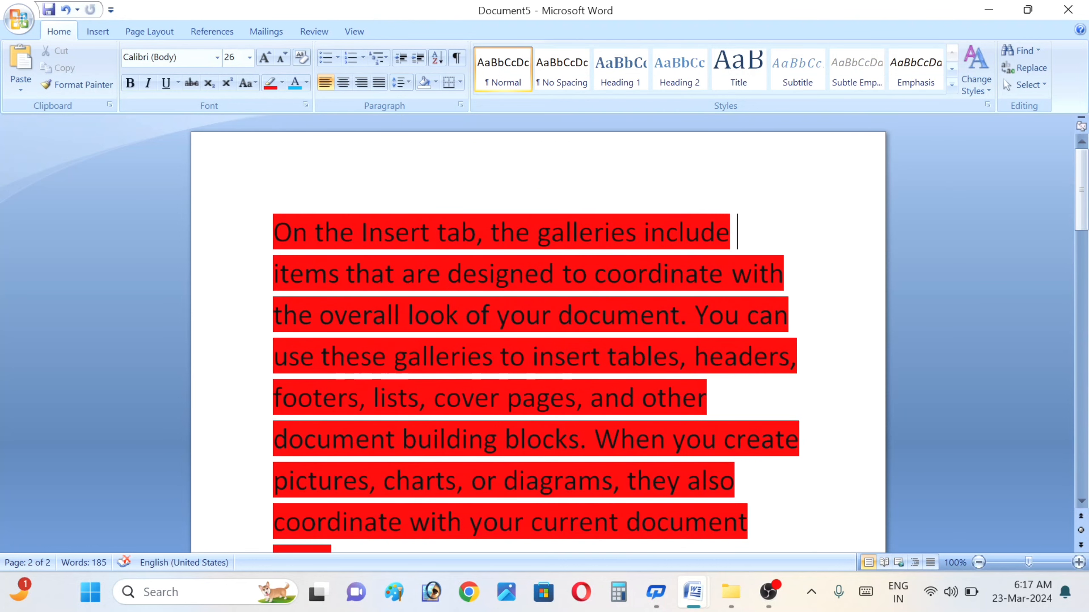
key("ctrl+a")
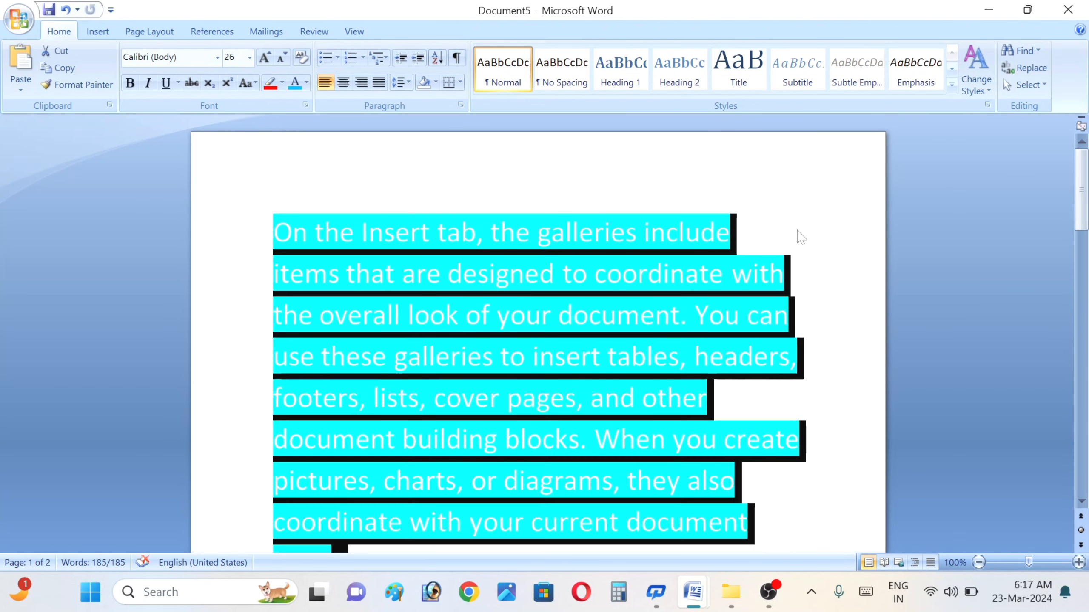
left_click(274, 87)
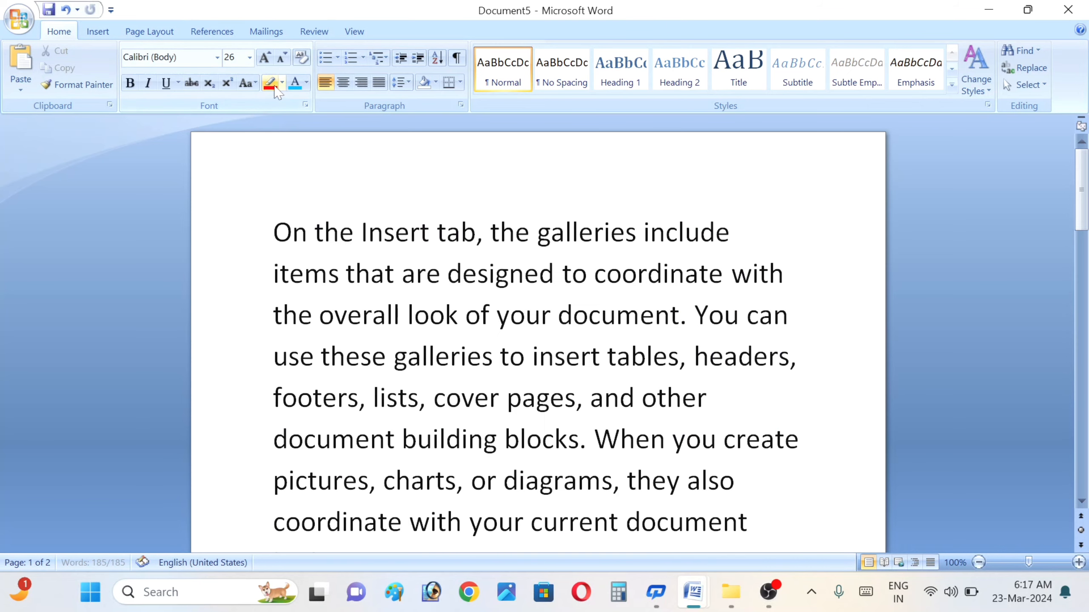
Set the font color of all the document's text to light blue.
left_click(298, 89)
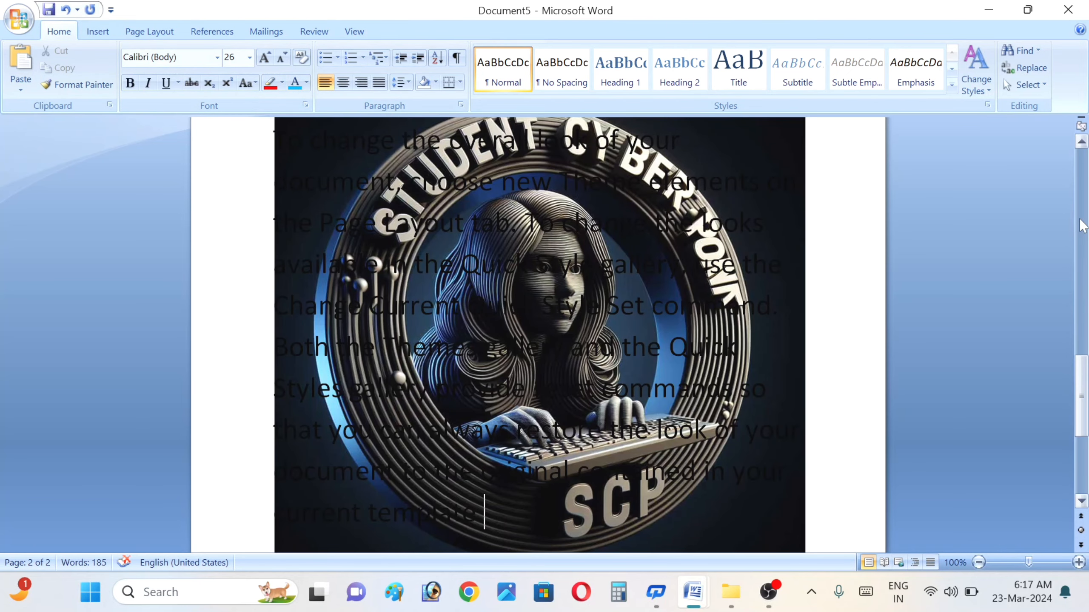
left_click(1084, 165)
left_click(1085, 165)
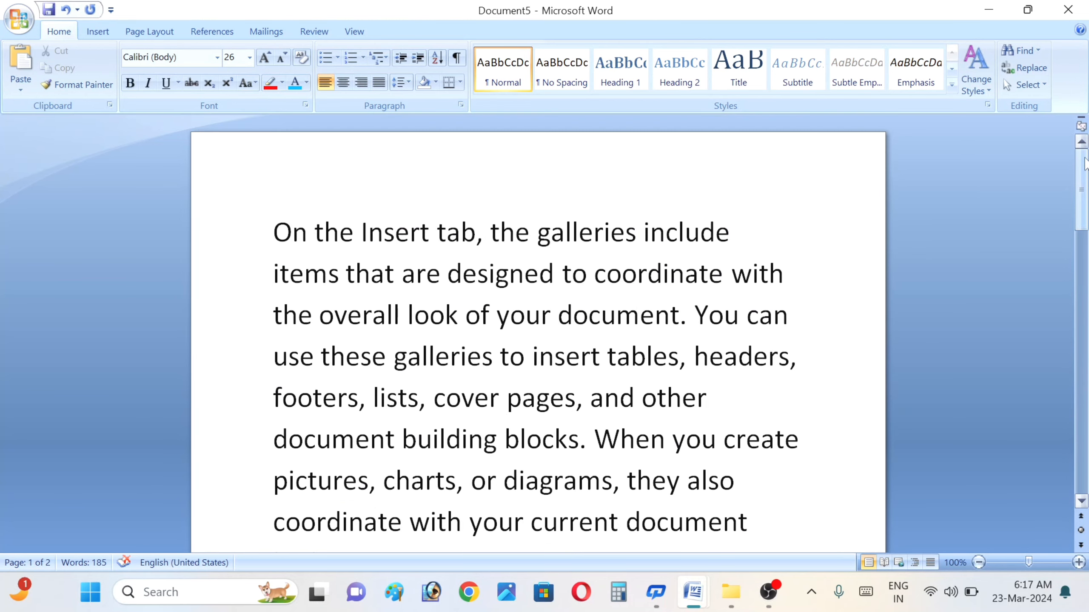
key("ctrl+a")
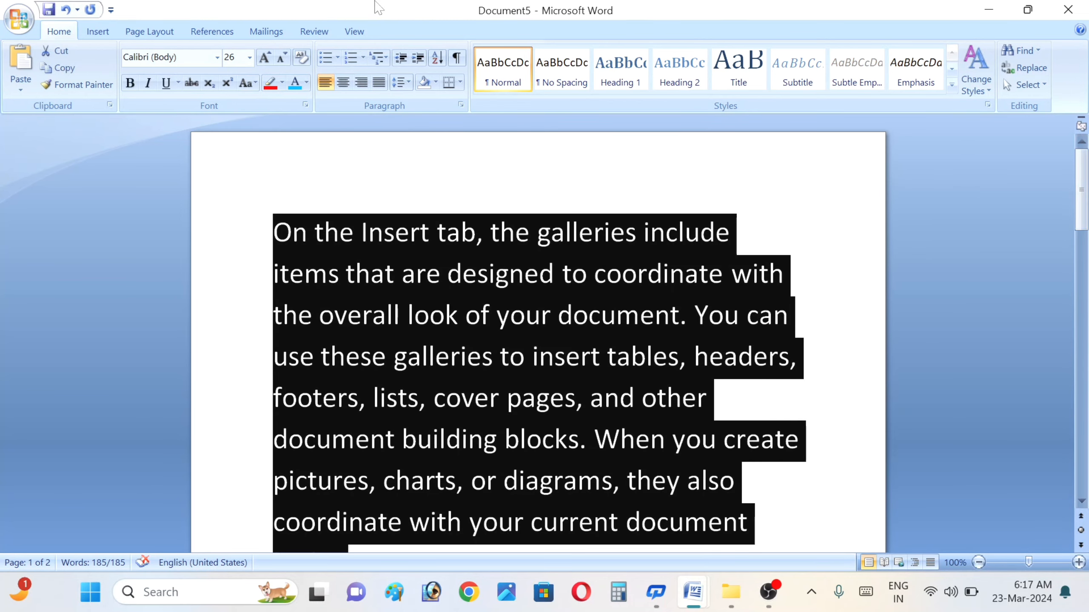
left_click(294, 81)
left_click(545, 208)
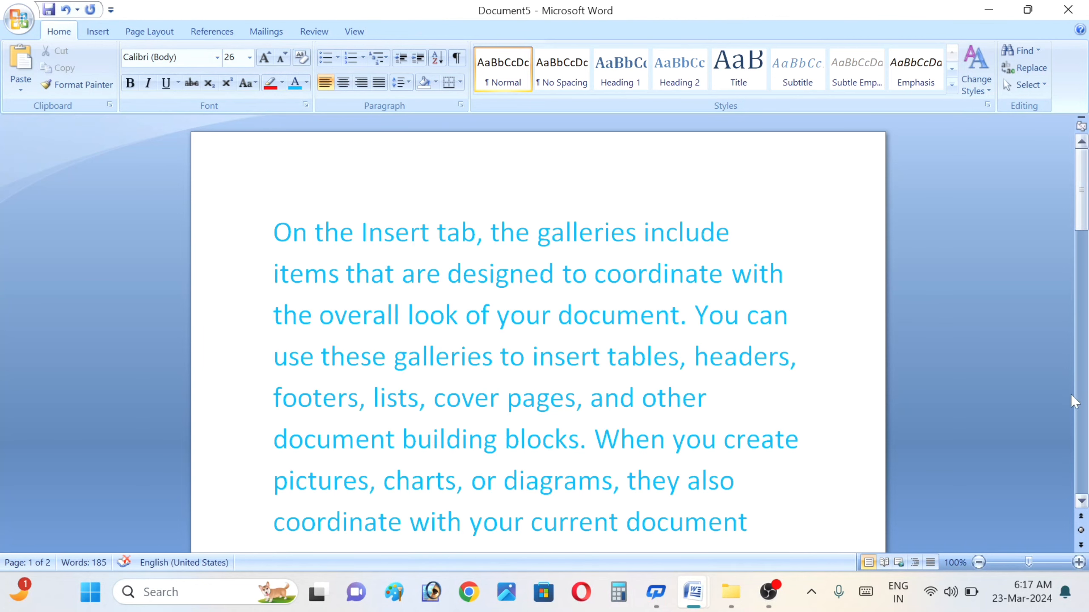
Examine how the light blue text reads over the picture behind it on the second page.
left_click(1077, 502)
left_click(1078, 502)
left_click(1077, 503)
left_click(1078, 503)
left_click(1077, 503)
left_click(1078, 503)
left_click(1078, 503)
left_click(1078, 503)
left_click(1077, 502)
left_click(1077, 503)
left_click(1077, 503)
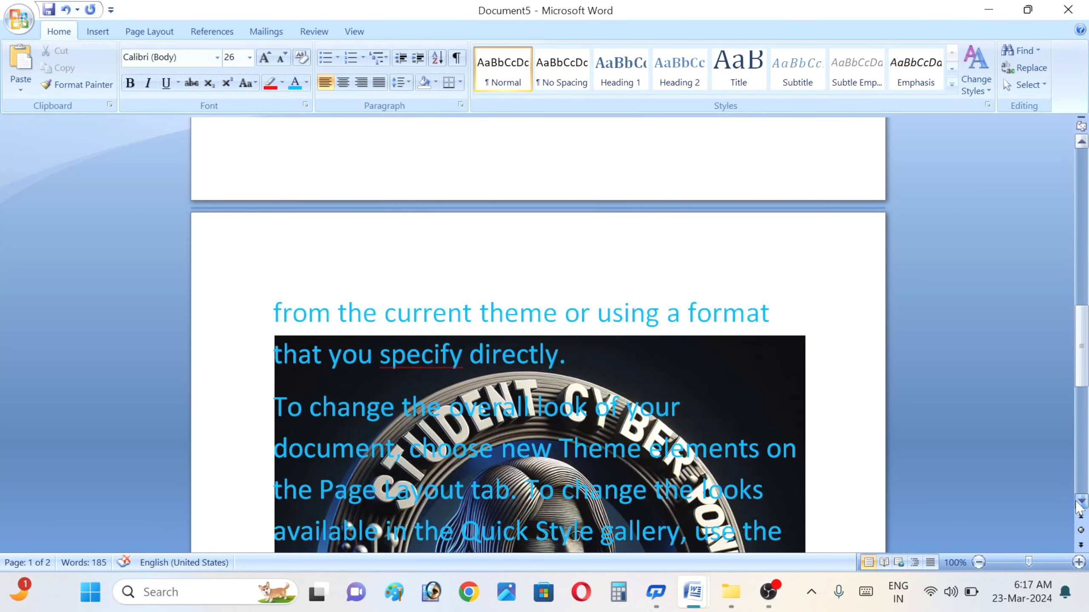
left_click(1078, 503)
left_click(1078, 503)
left_click(1078, 503)
left_click(1078, 503)
left_click(1078, 503)
left_click(1078, 503)
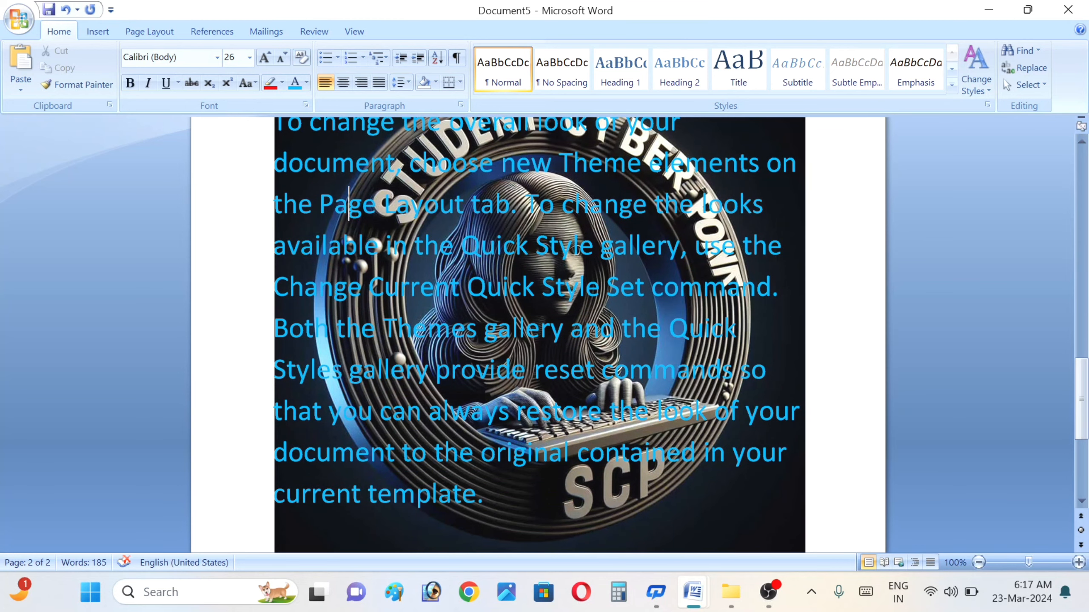
Set the text wrapping of the picture on the second page to In Front of Text.
left_click(726, 521)
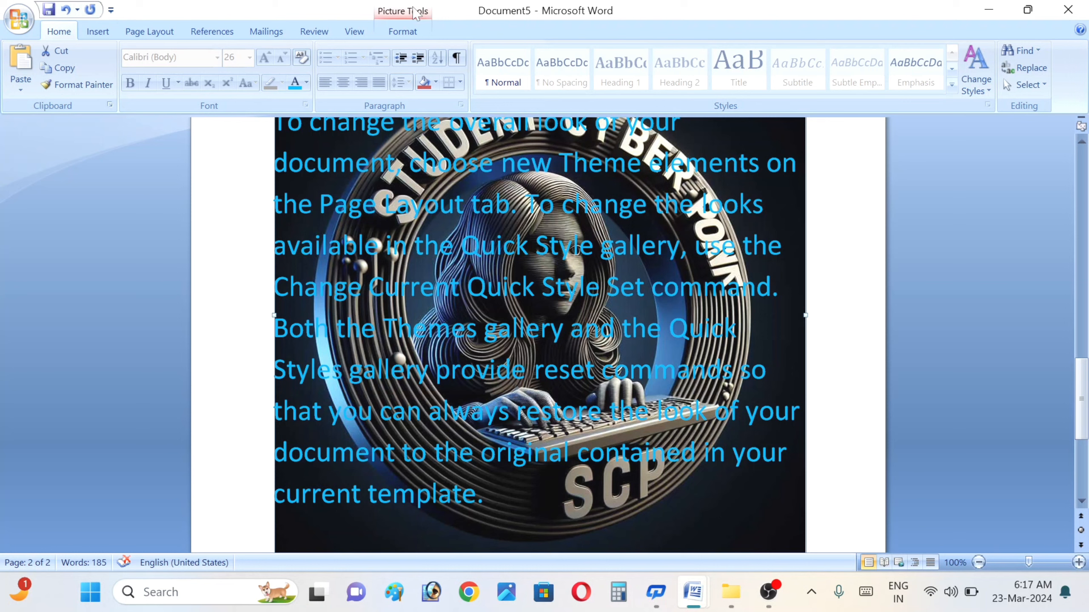
left_click(418, 13)
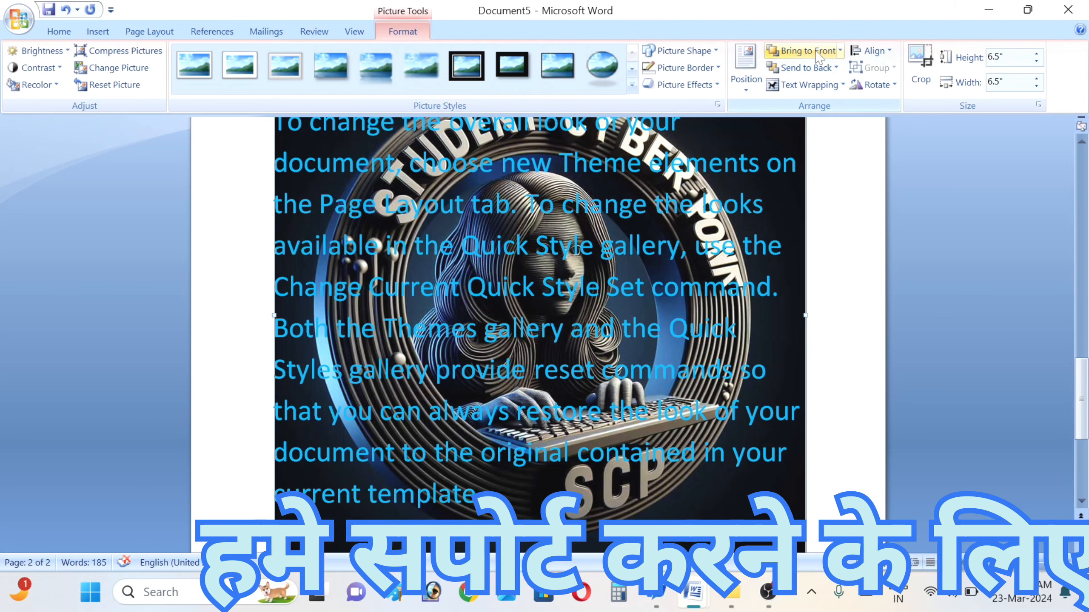
left_click(812, 85)
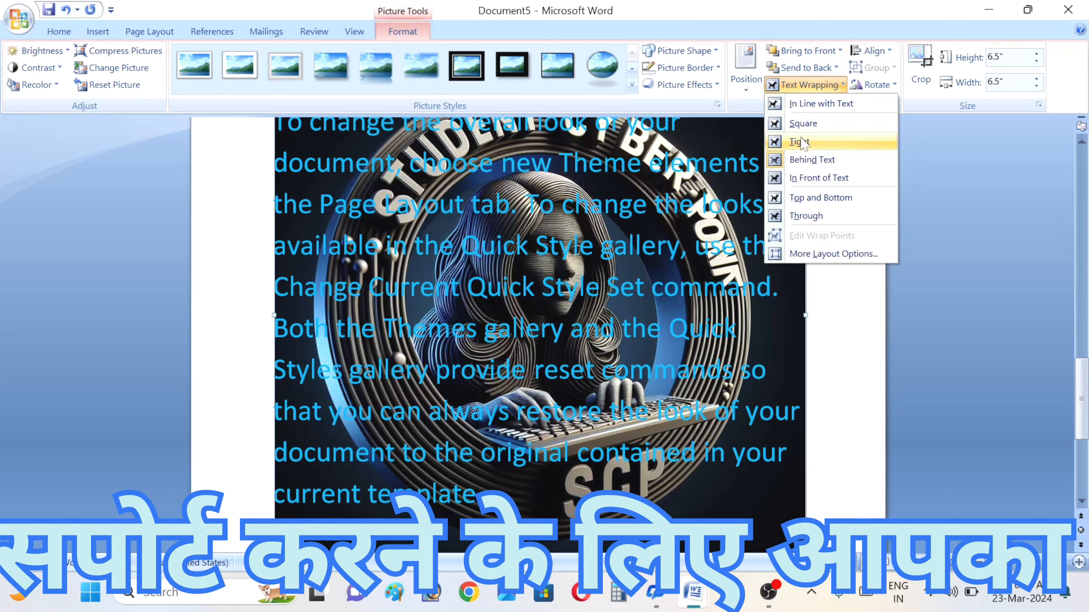
left_click(803, 177)
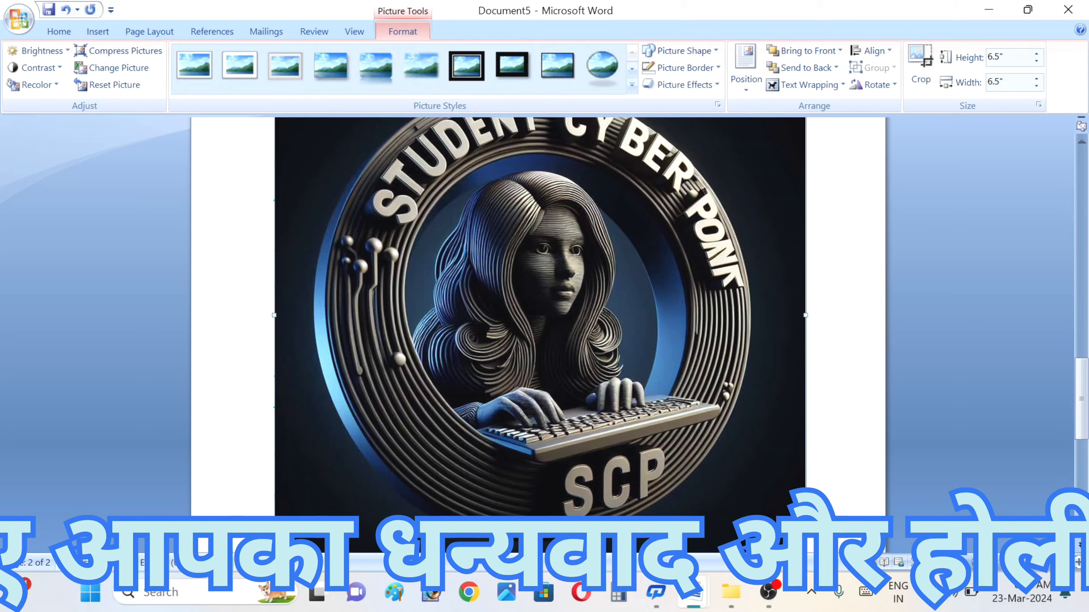
Move the picture slightly up and to the right, and shrink it to about 2.87" by 2.87".
left_click_drag(567, 282, 586, 236)
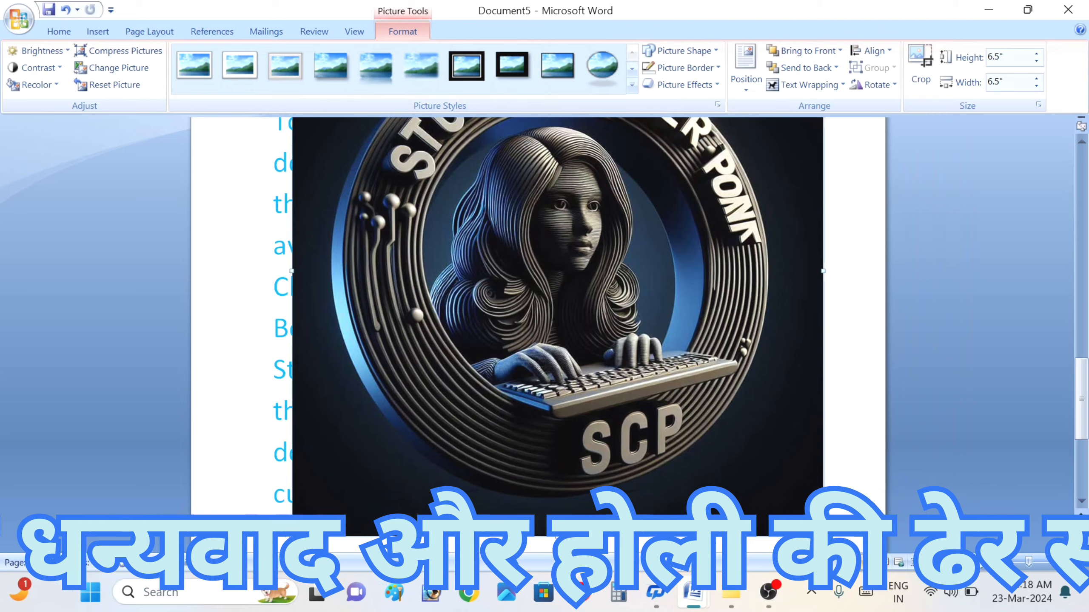
left_click_drag(773, 481, 525, 212)
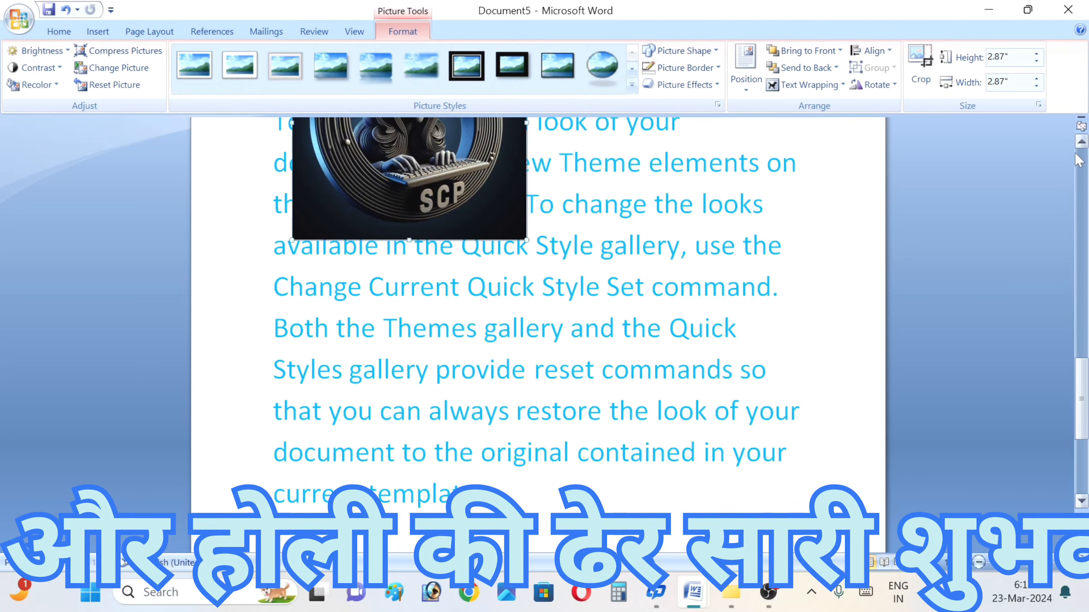
Set the reduced picture's text wrapping to Behind Text.
left_click(1079, 161)
left_click_drag(1083, 500, 1083, 500)
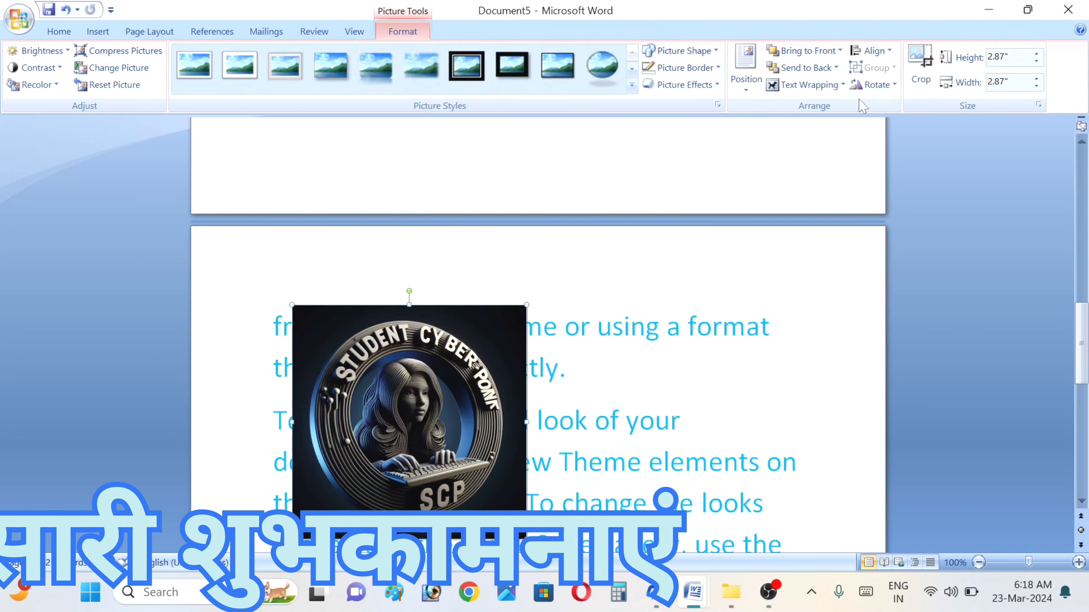
left_click(808, 85)
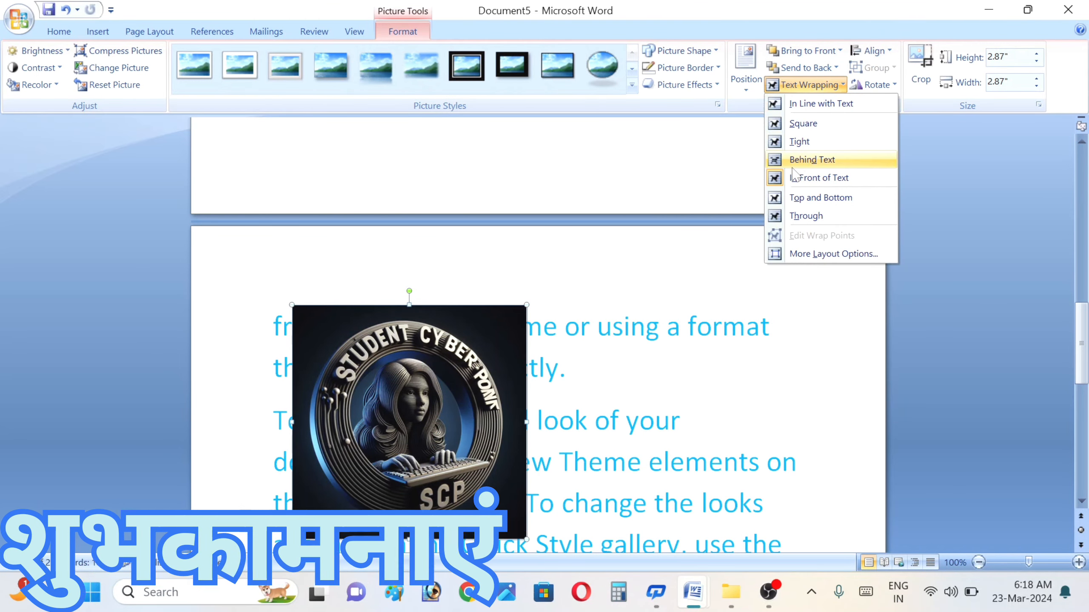
left_click(815, 160)
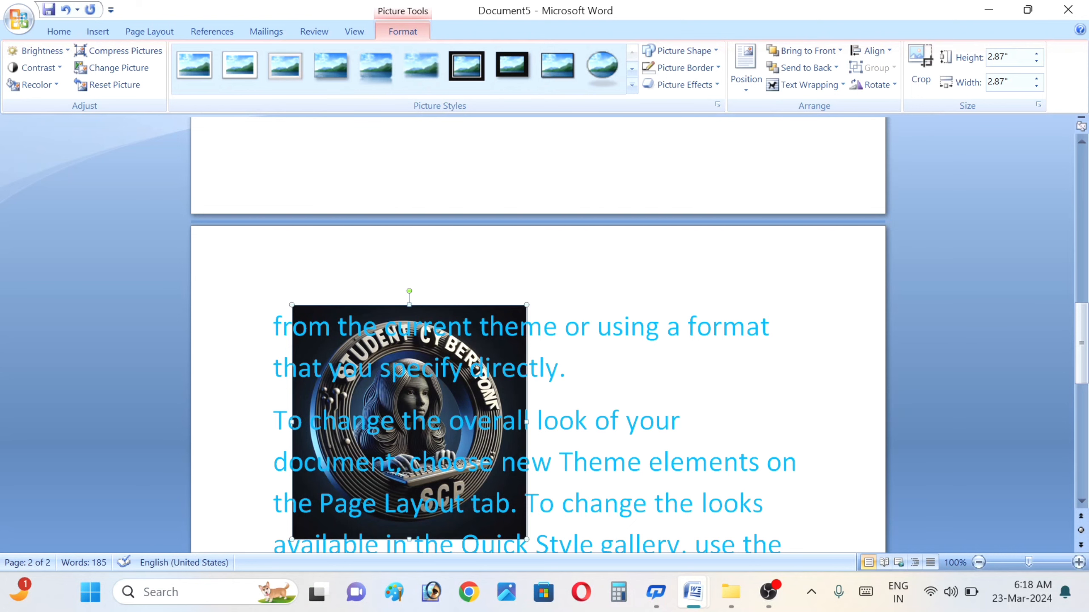
right_click(440, 364)
left_click(441, 365)
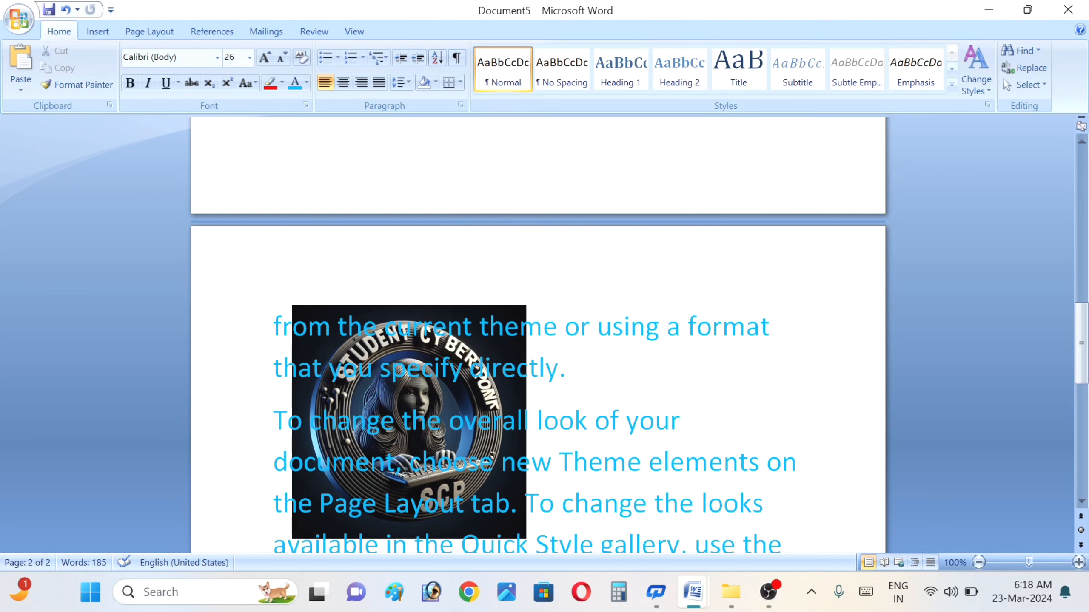
left_click(448, 368)
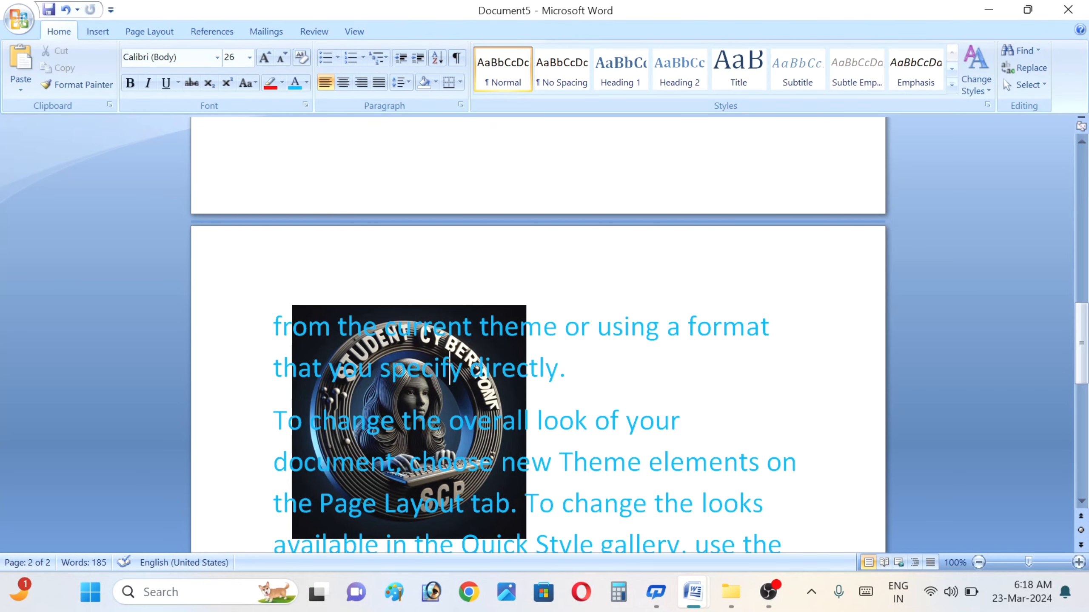
double_click(462, 326)
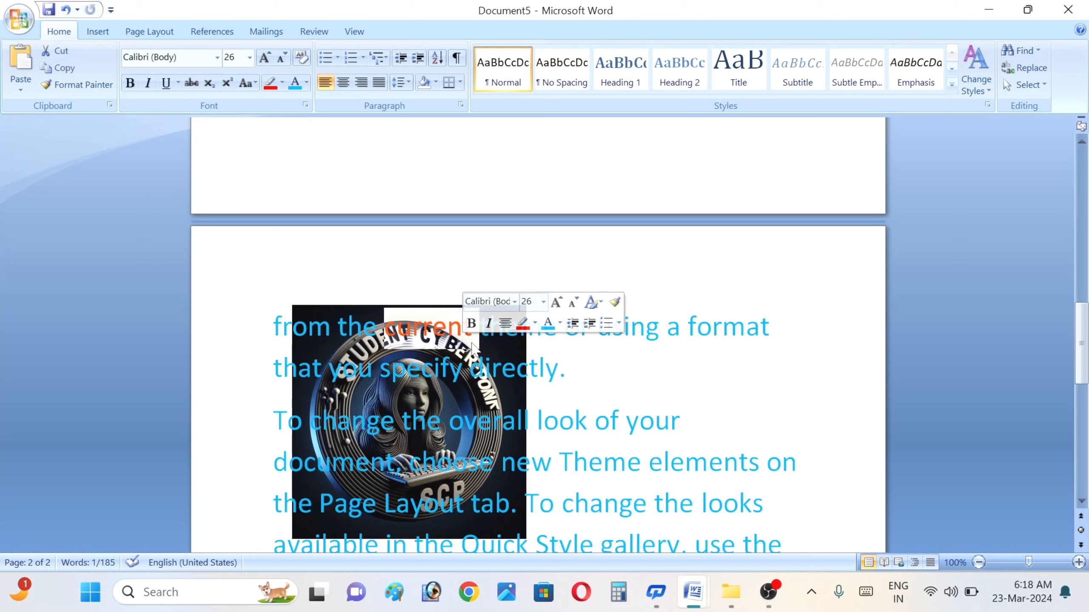
left_click(490, 372)
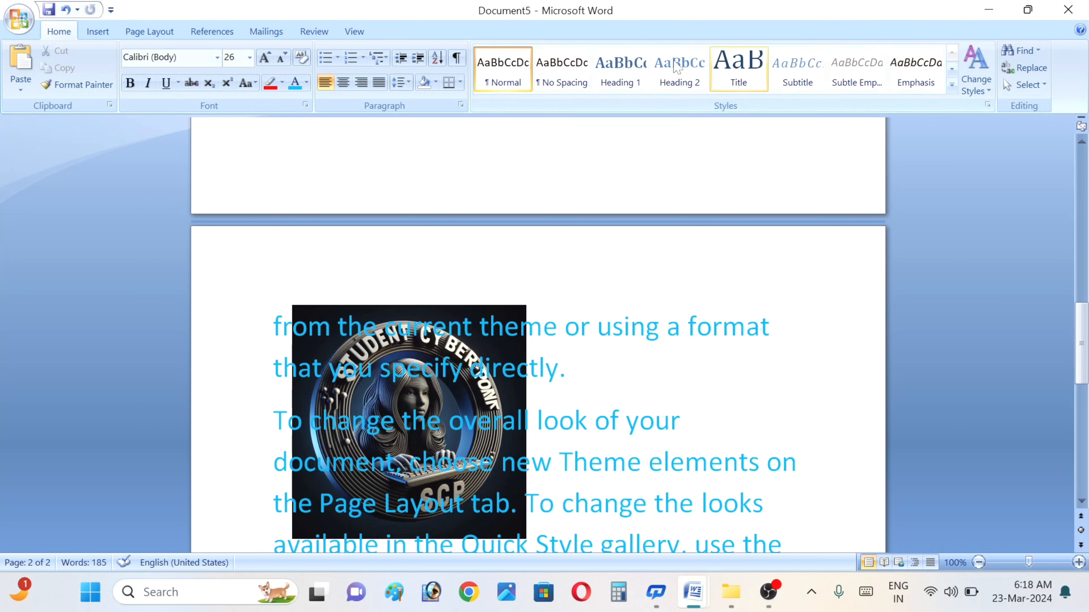
left_click(108, 33)
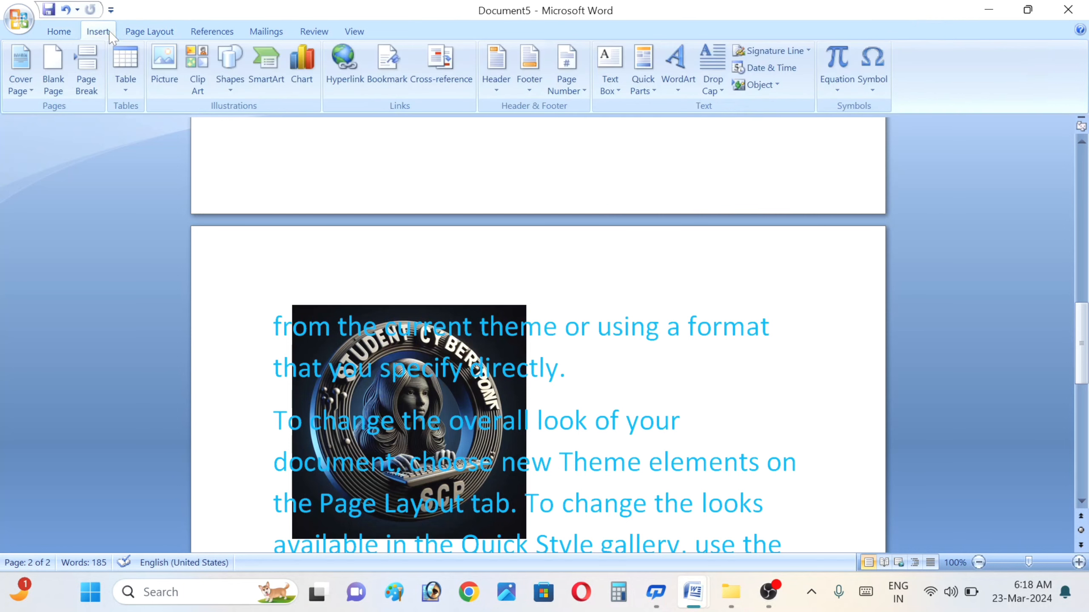